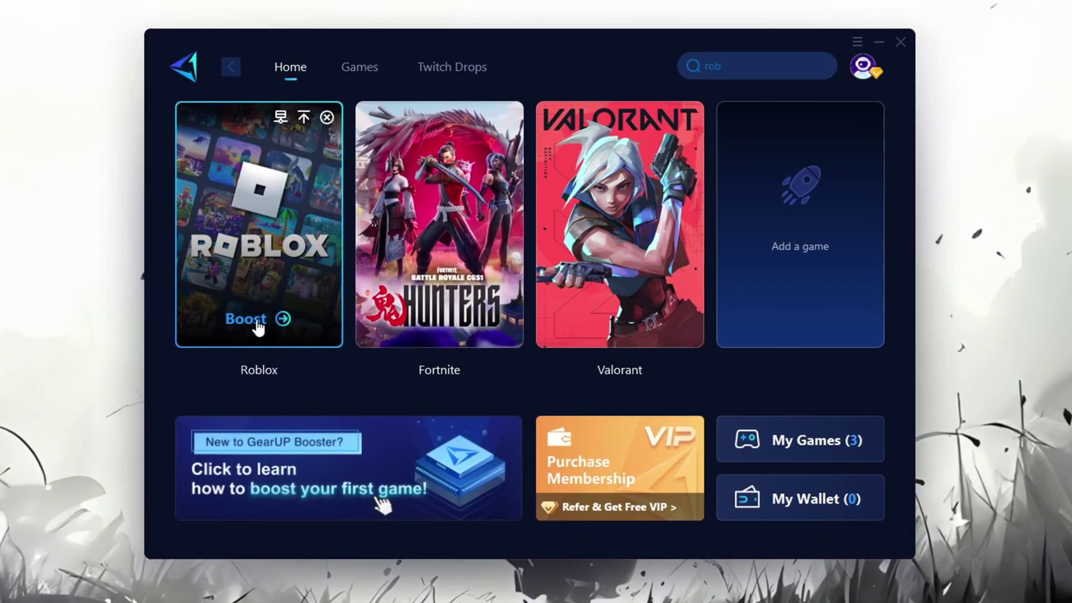
Start boosting Roblox in GearUP Booster, bringing up the server region picker set to Auto
click(254, 318)
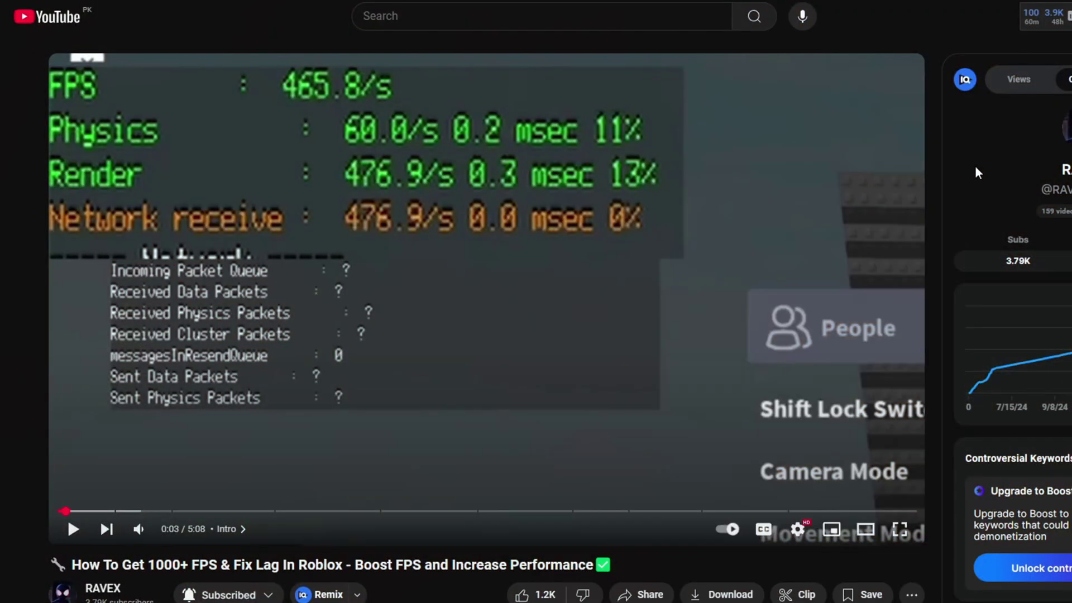
scroll(975, 166, down, 5)
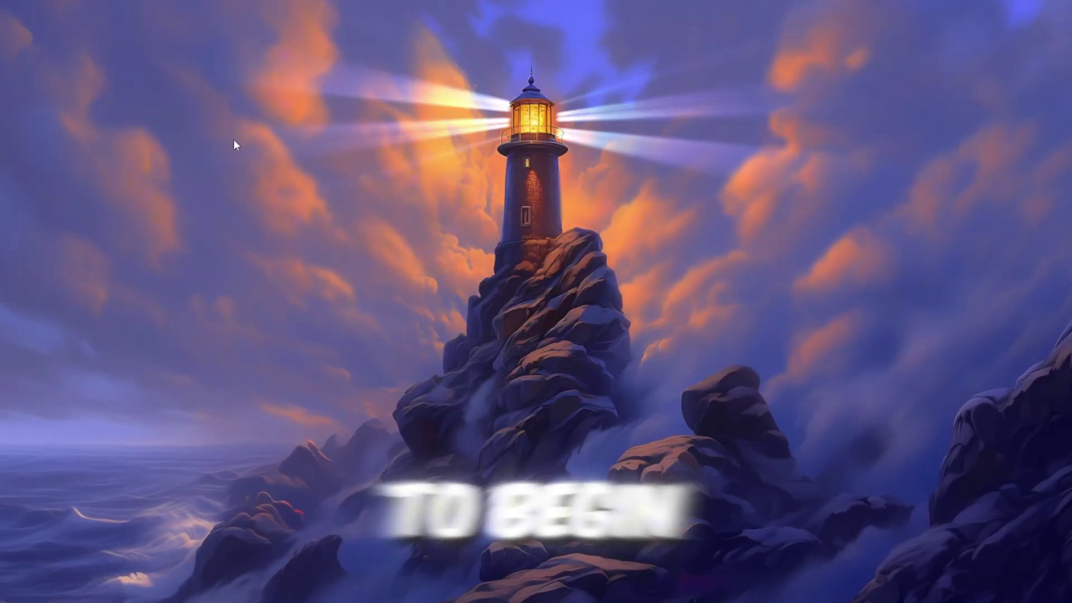
Search 'adju' in Start and open 'Adjust the appearance and performance of Windows'
key(super)
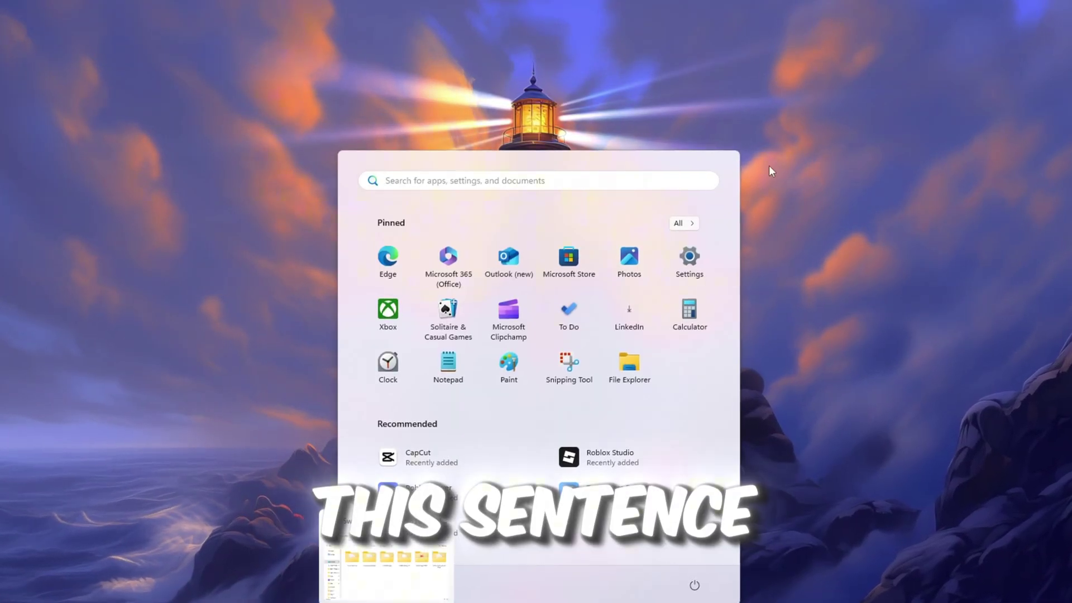
text(adju)
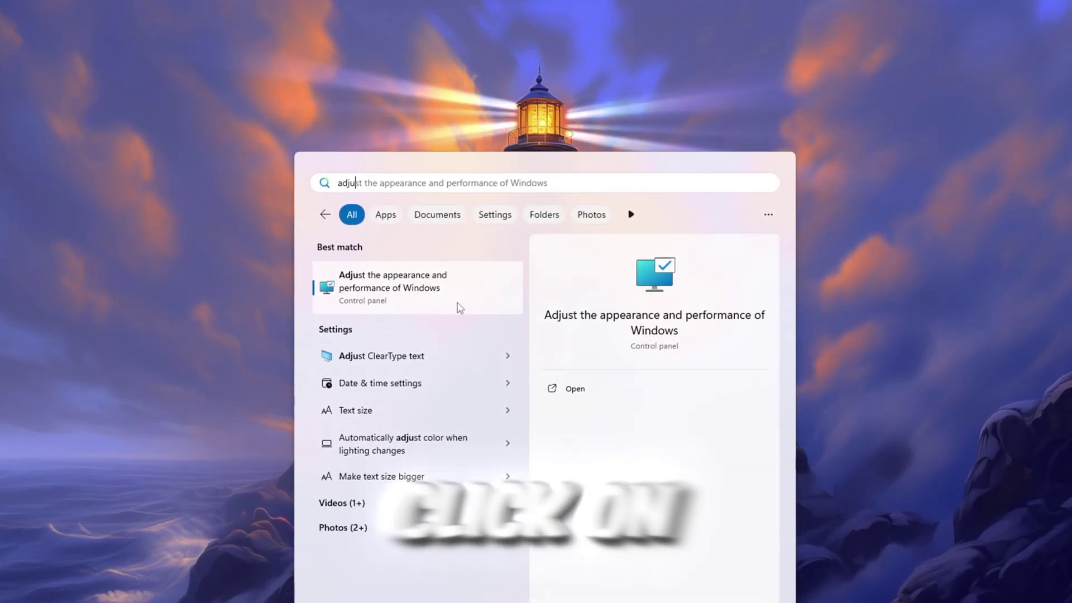
click(580, 391)
Apply best-performance visual effects, keeping only screen font smoothing and thumbnails instead of icons checked
drag(114, 12, 503, 75)
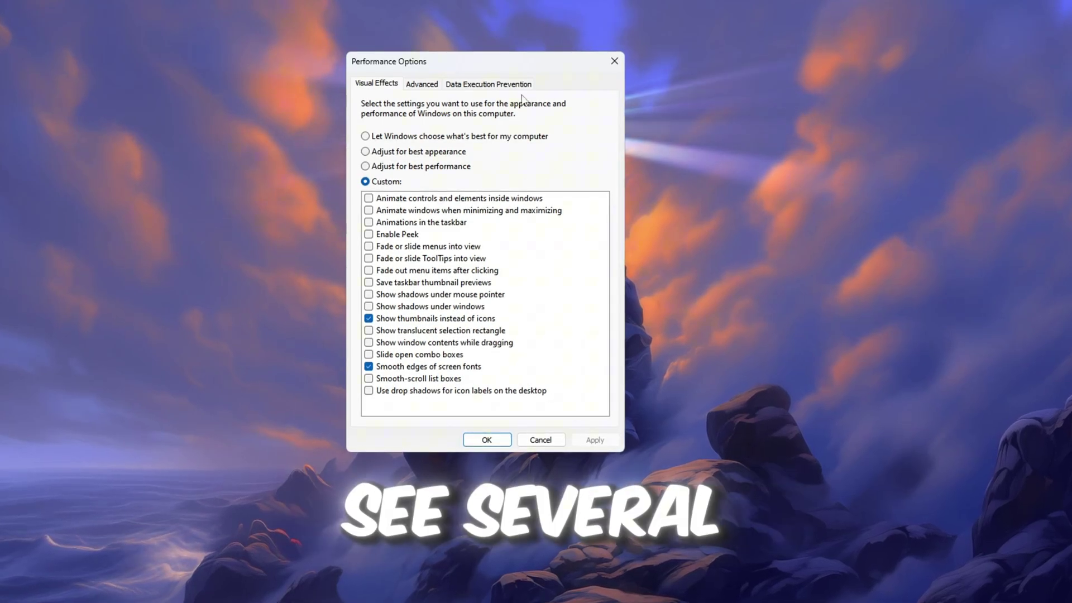
click(365, 167)
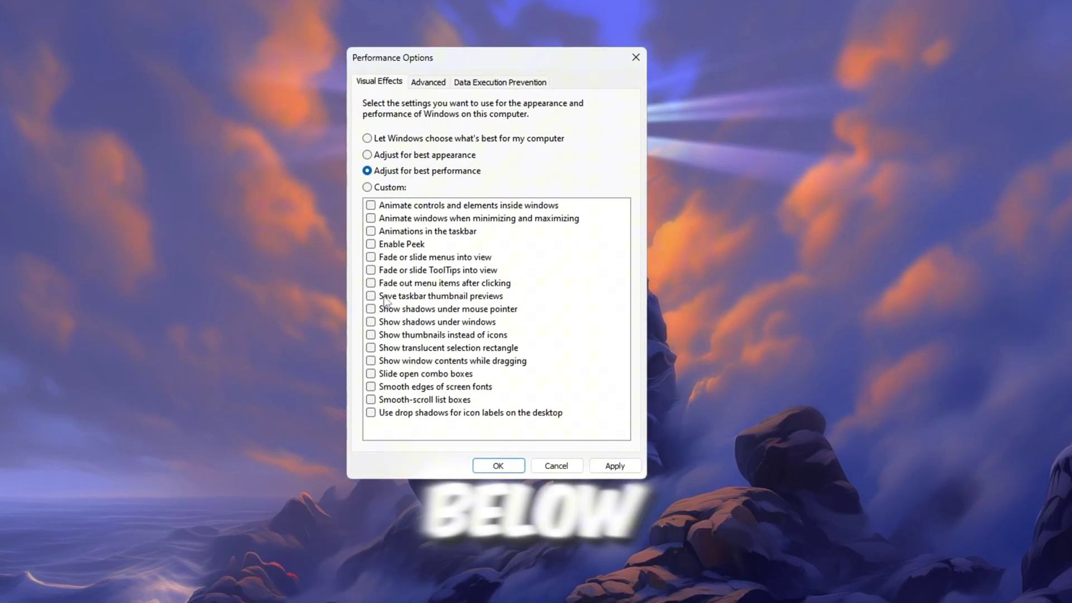
click(371, 387)
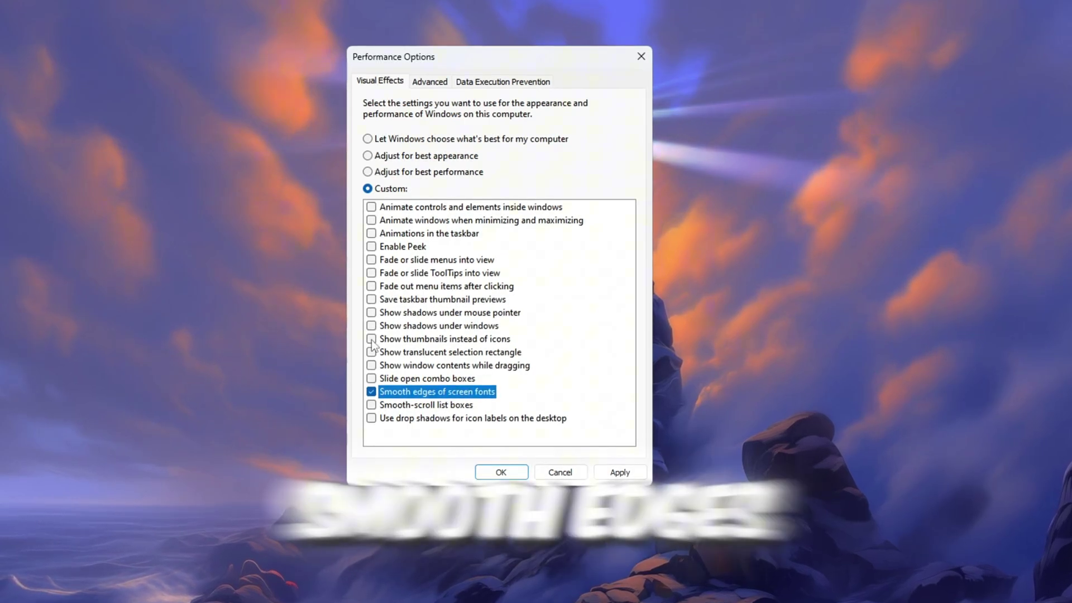
click(371, 337)
click(378, 394)
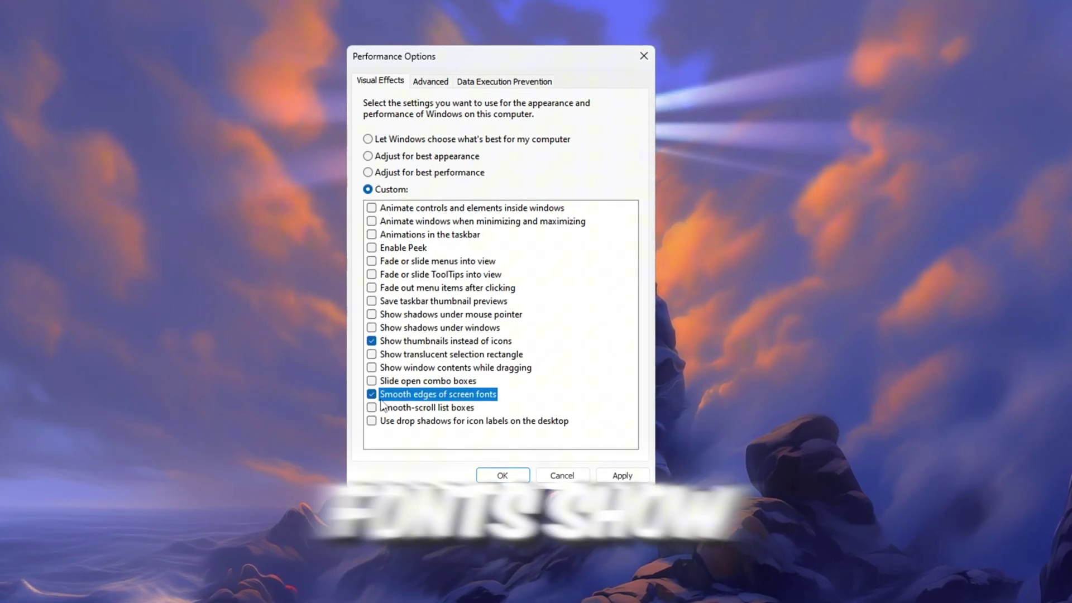
click(371, 339)
click(389, 345)
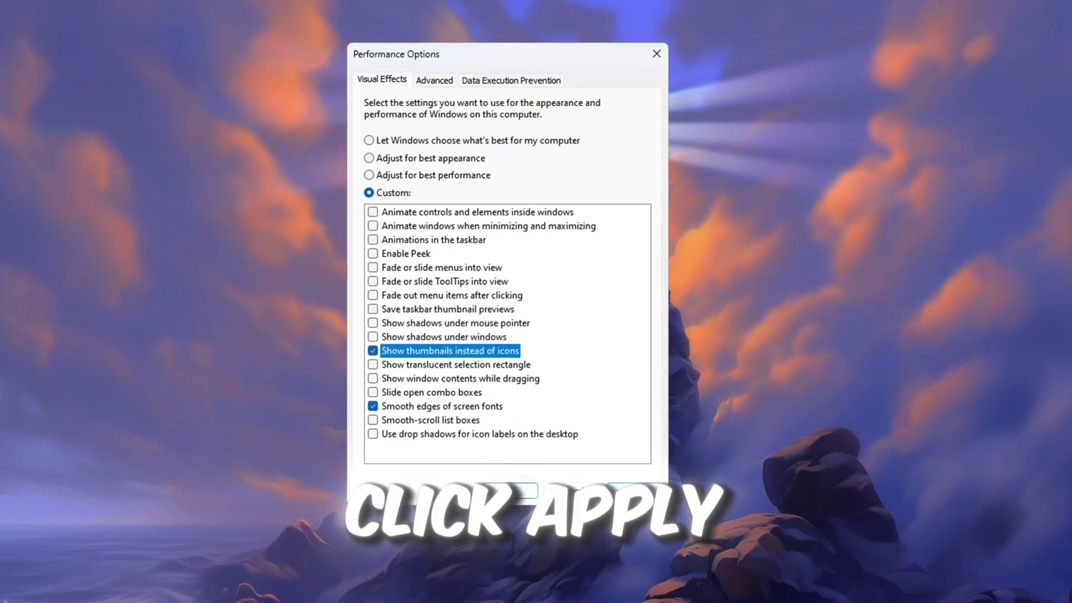
key(alt+a)
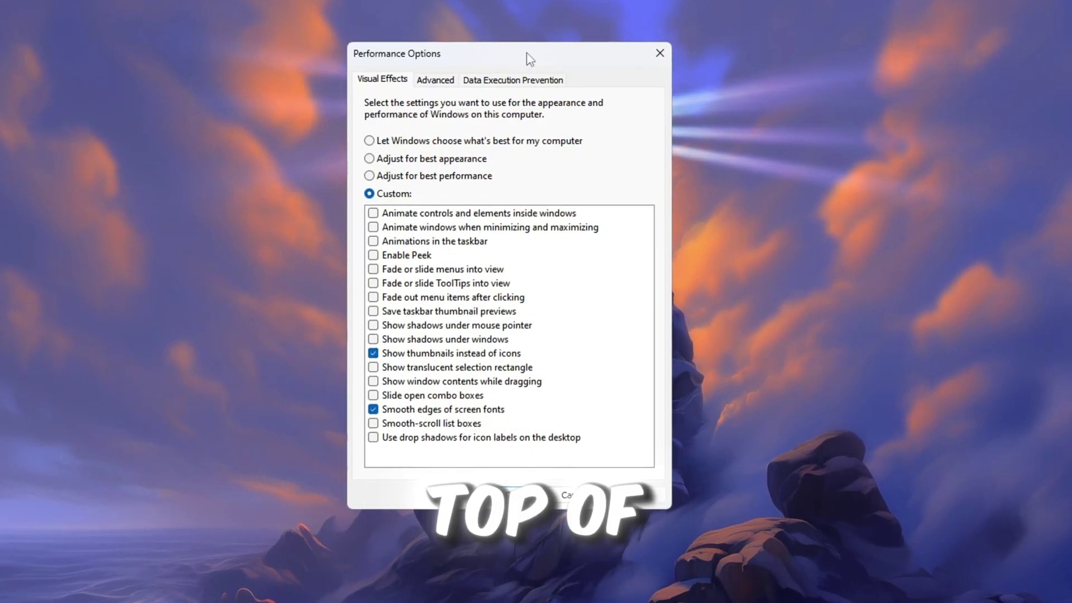
Review processor scheduling and virtual memory on the Advanced tab of Performance Options
click(441, 81)
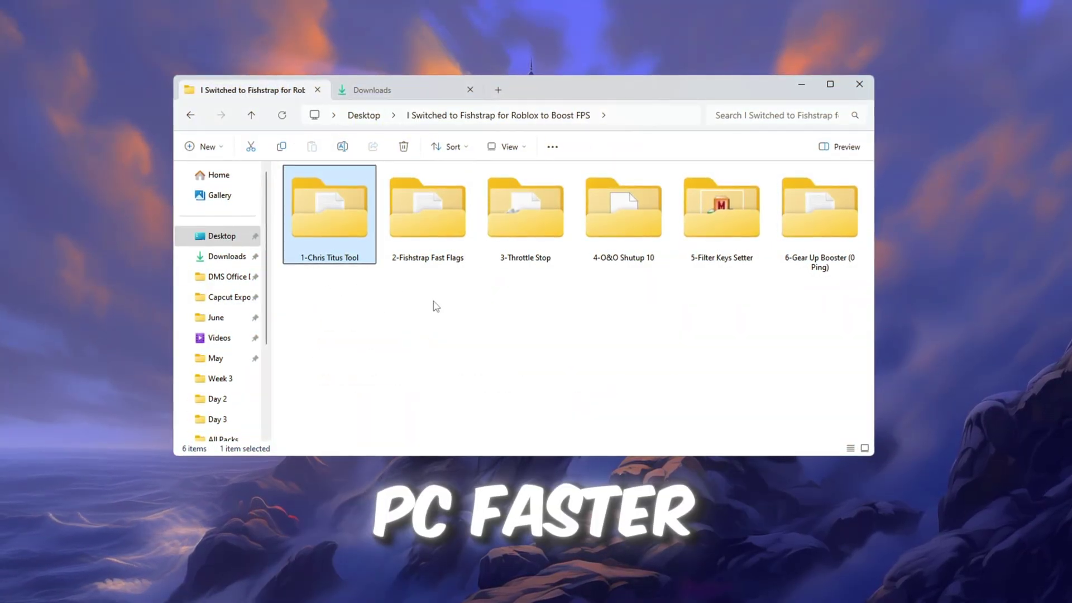
Open the command text file from the 1-Chris Titus Tool folder in Notepad
double_click(316, 216)
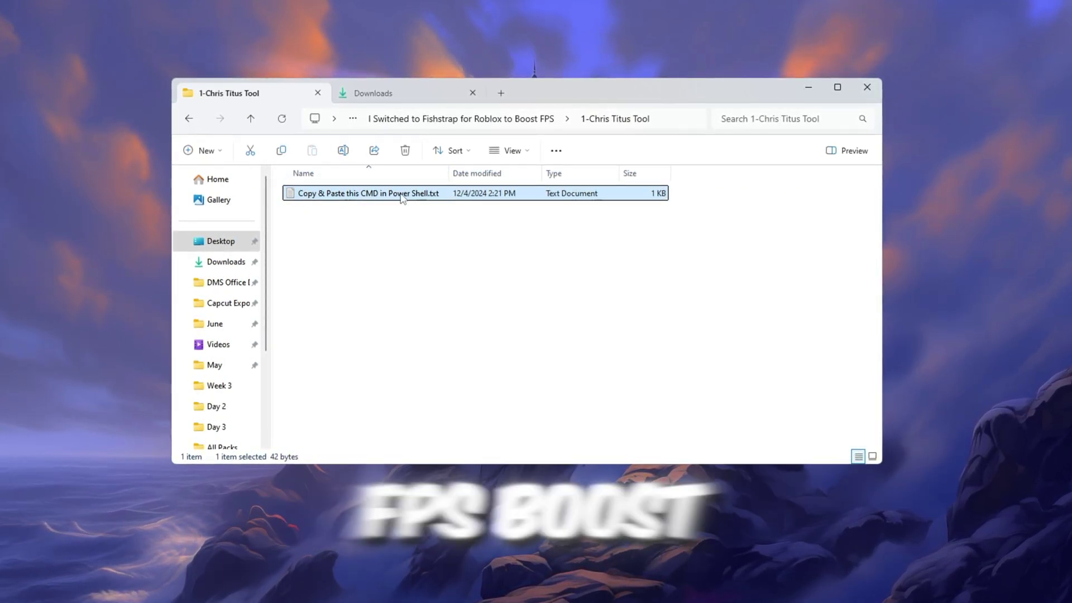
double_click(394, 197)
key(ctrl+a)
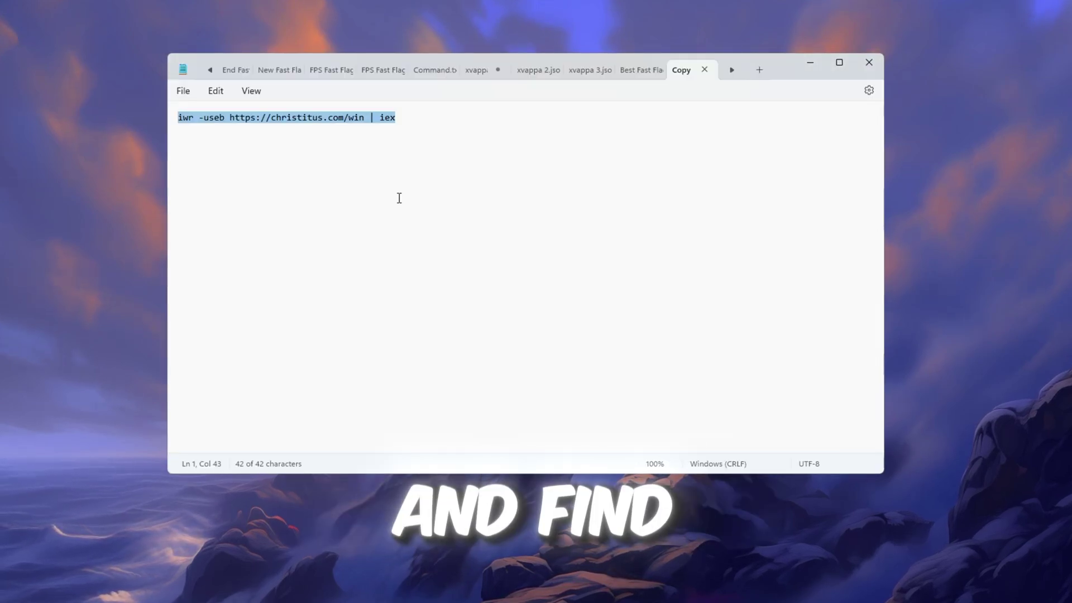
right_click(243, 122)
click(264, 184)
Paste and run the command in an administrator PowerShell found by searching 'pow'
key(super)
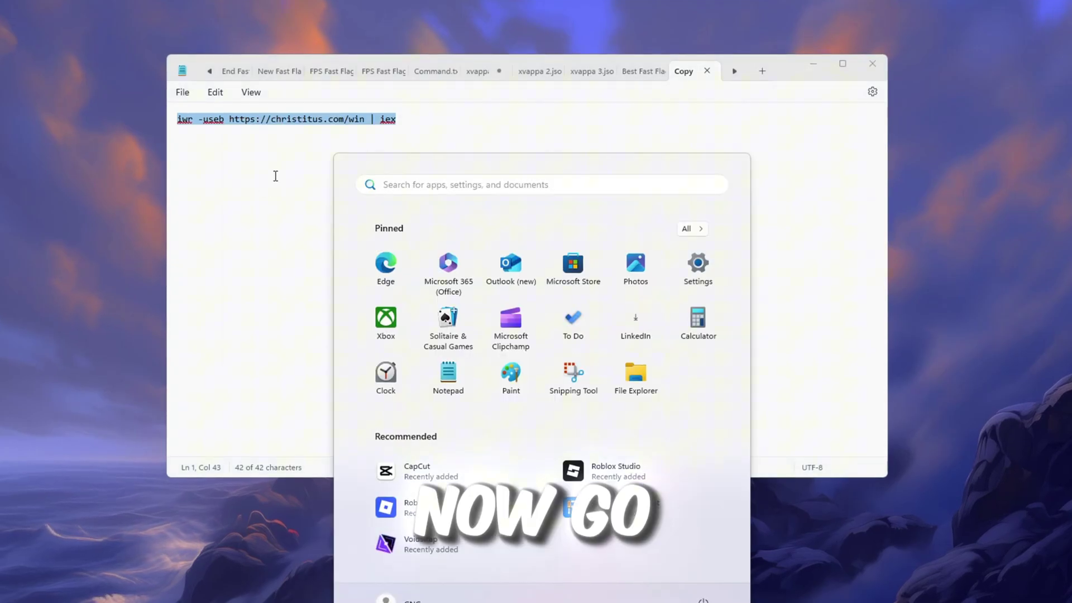
text(pow)
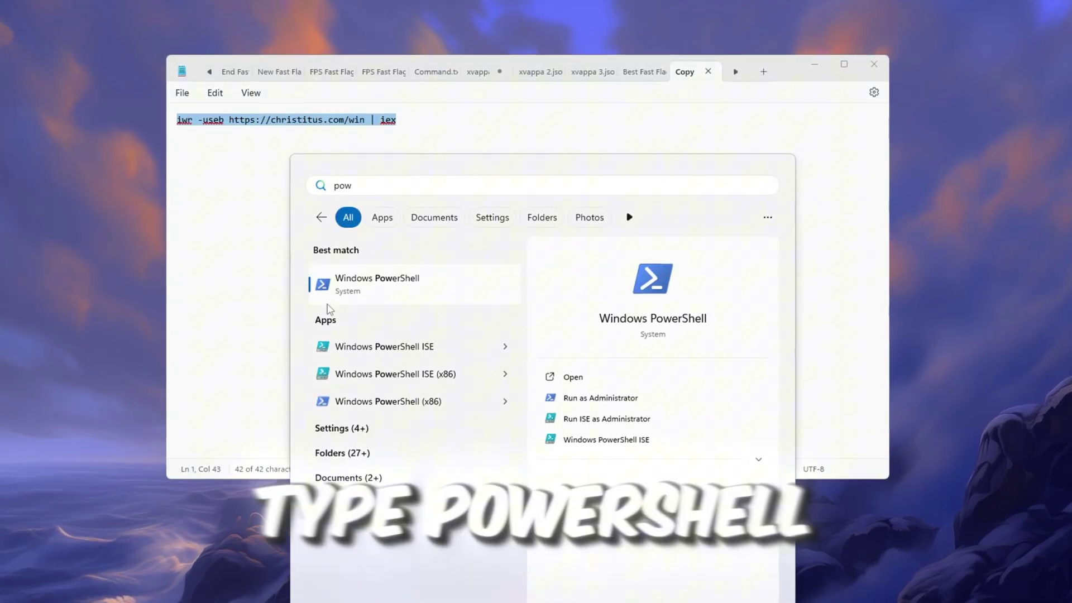
click(598, 398)
right_click(625, 357)
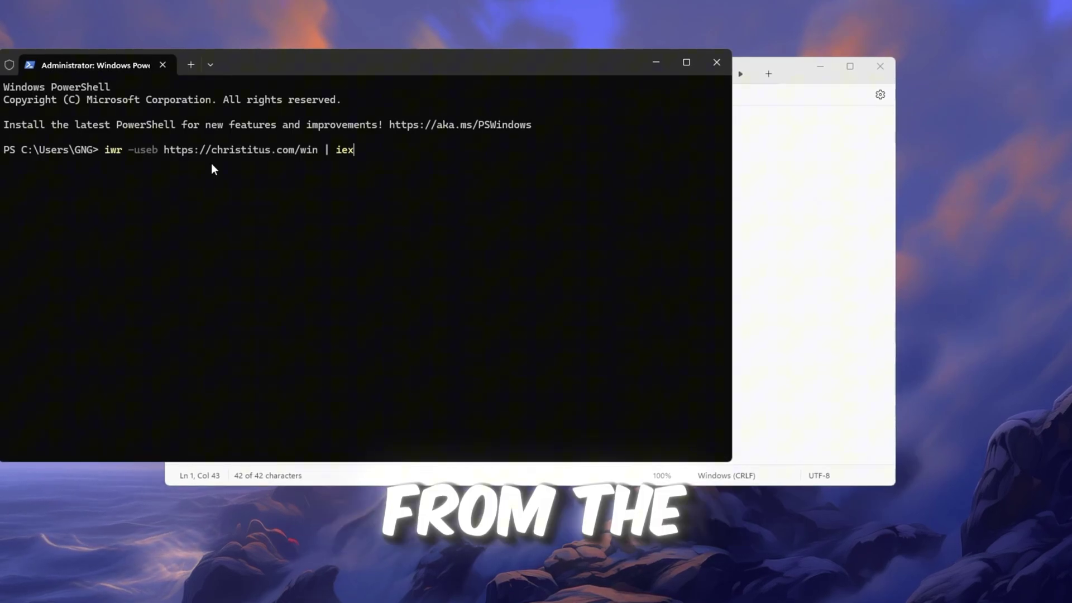
key(Return)
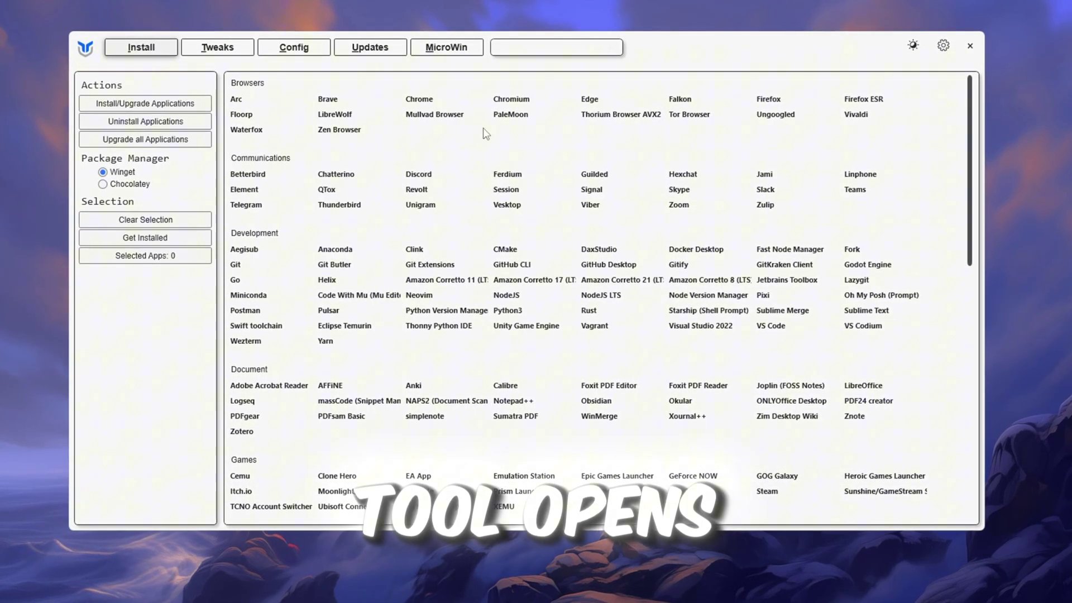
Tick WinUtil's Standard recommended tweaks, including Create Restore Point and Disable Telemetry
click(191, 54)
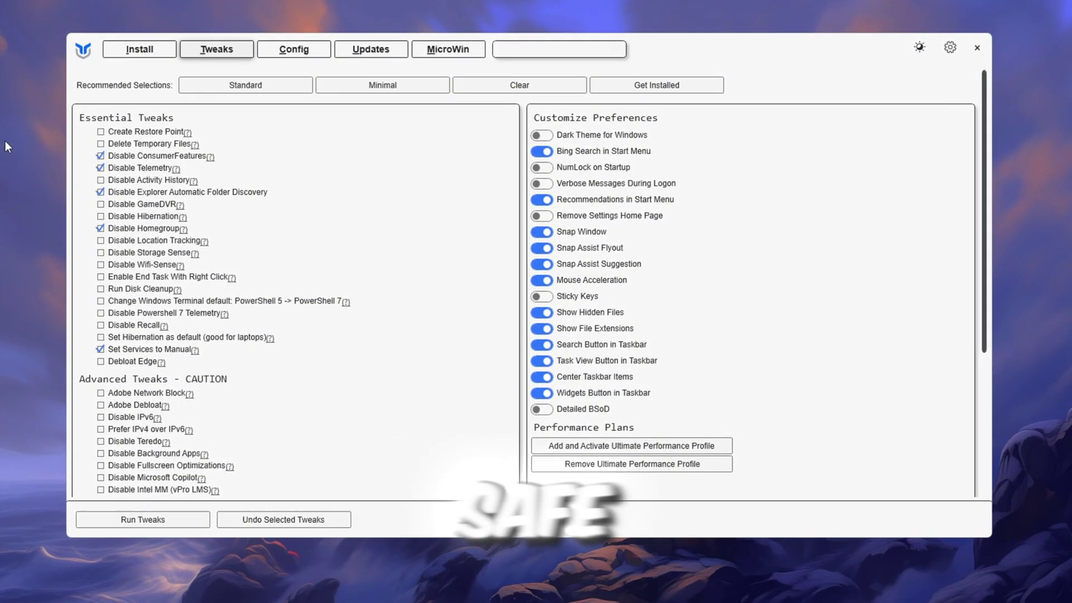
scroll(179, 217, down, 2)
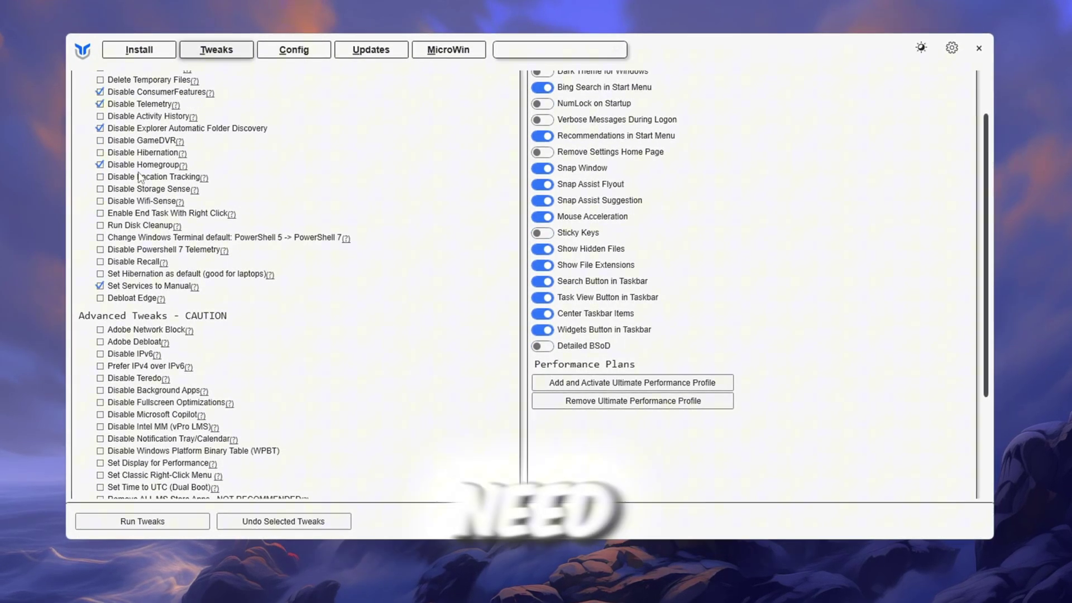
scroll(140, 177, down, 3)
scroll(145, 179, up, 6)
click(299, 88)
scroll(106, 156, down, 1)
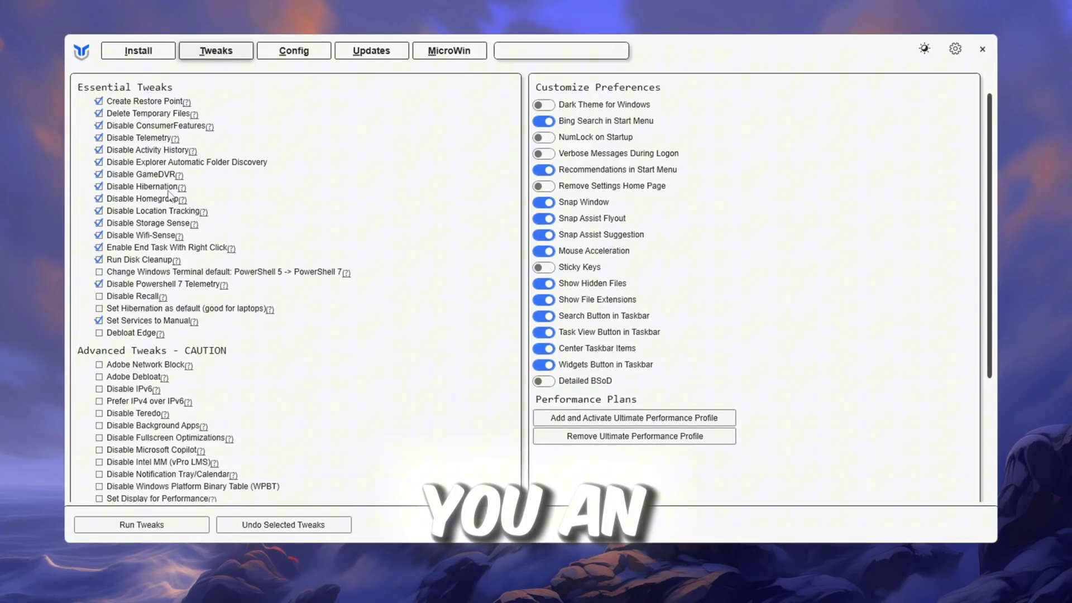
scroll(294, 232, down, 2)
scroll(162, 253, up, 3)
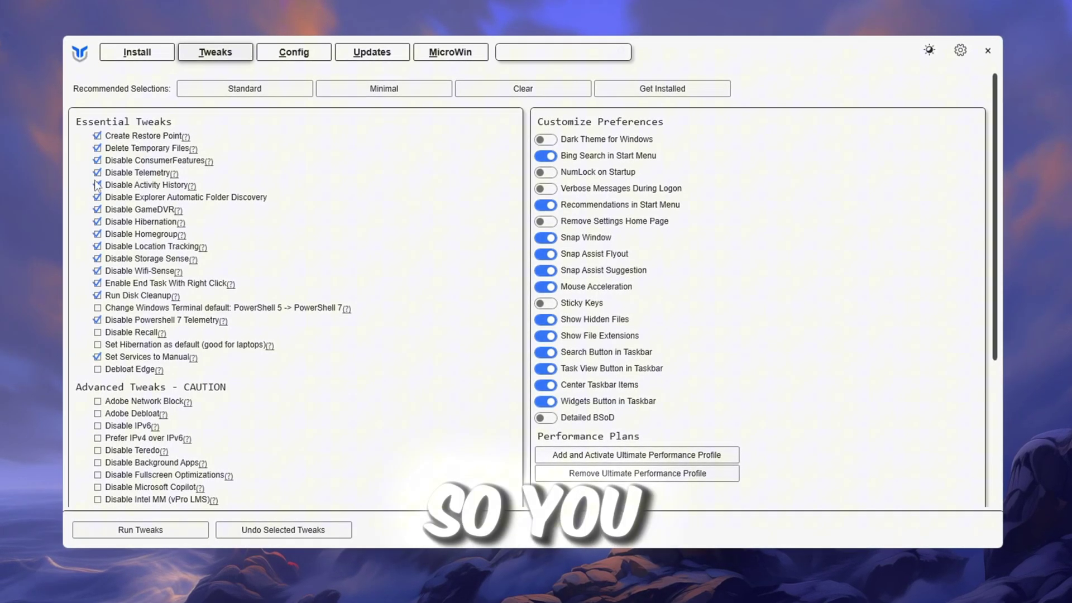
scroll(350, 252, down, 2)
scroll(350, 252, up, 2)
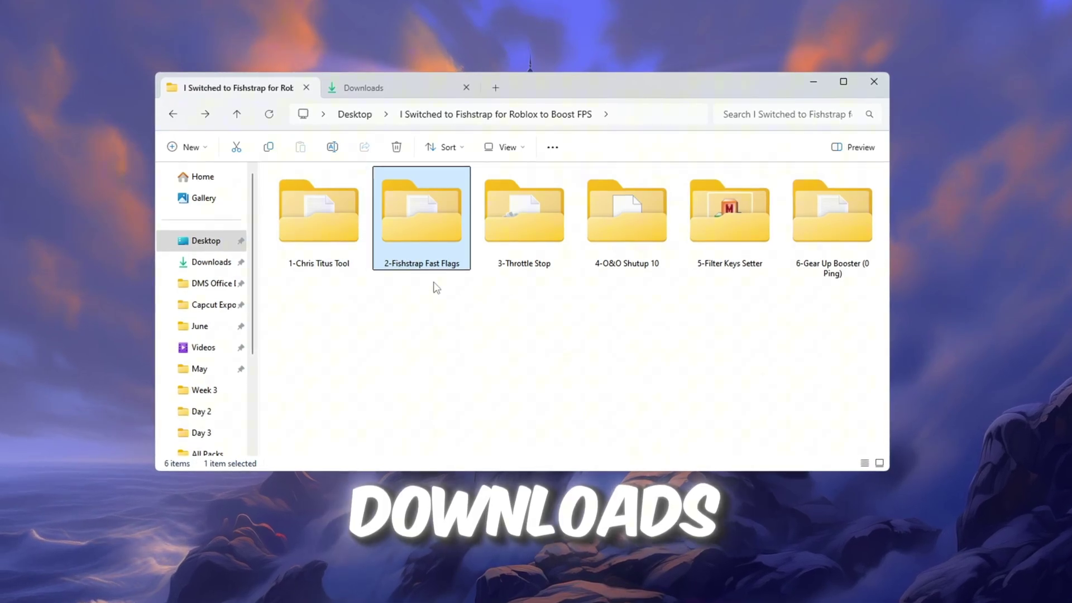
Open the 2-Fishstrap Fast Flags folder, launch Fishstrap from a 'fishstrap' Start search and open its settings
double_click(431, 232)
click(338, 233)
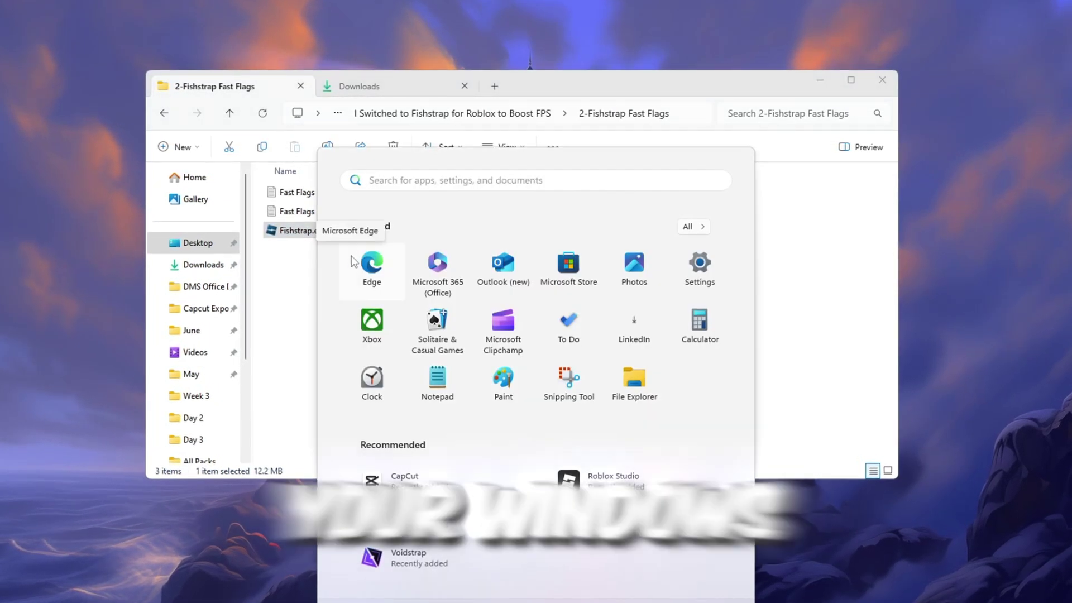
text(fisg)
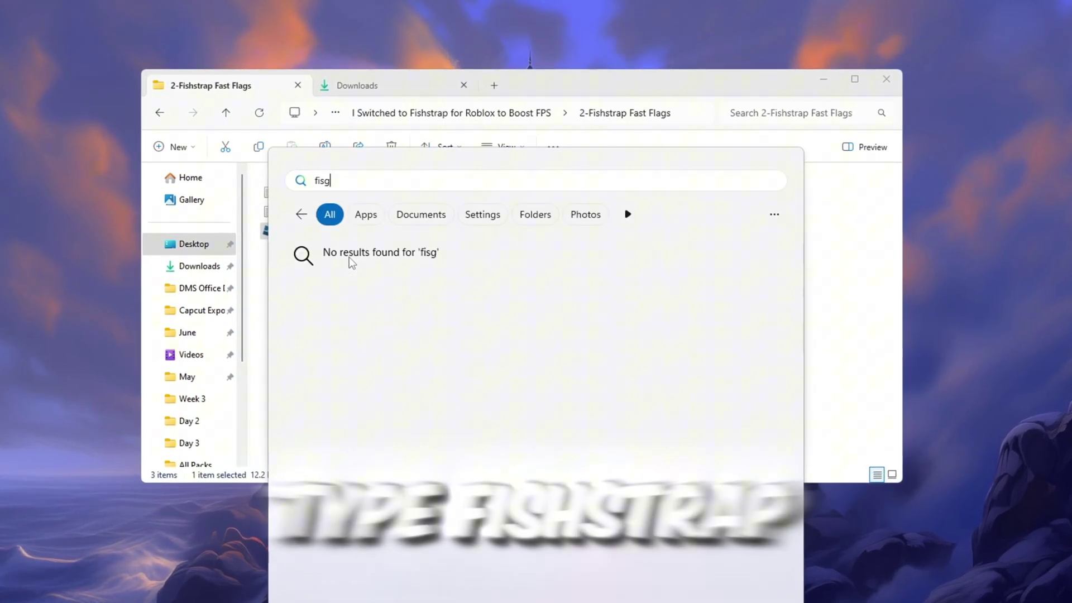
key(BackSpace)
text(hstrap)
click(672, 416)
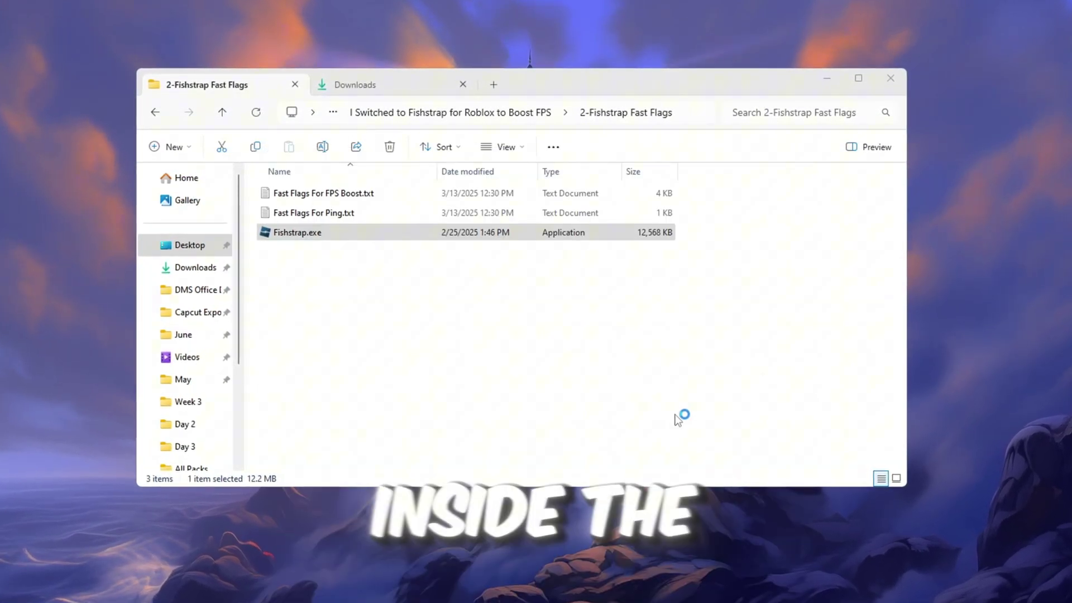
click(619, 287)
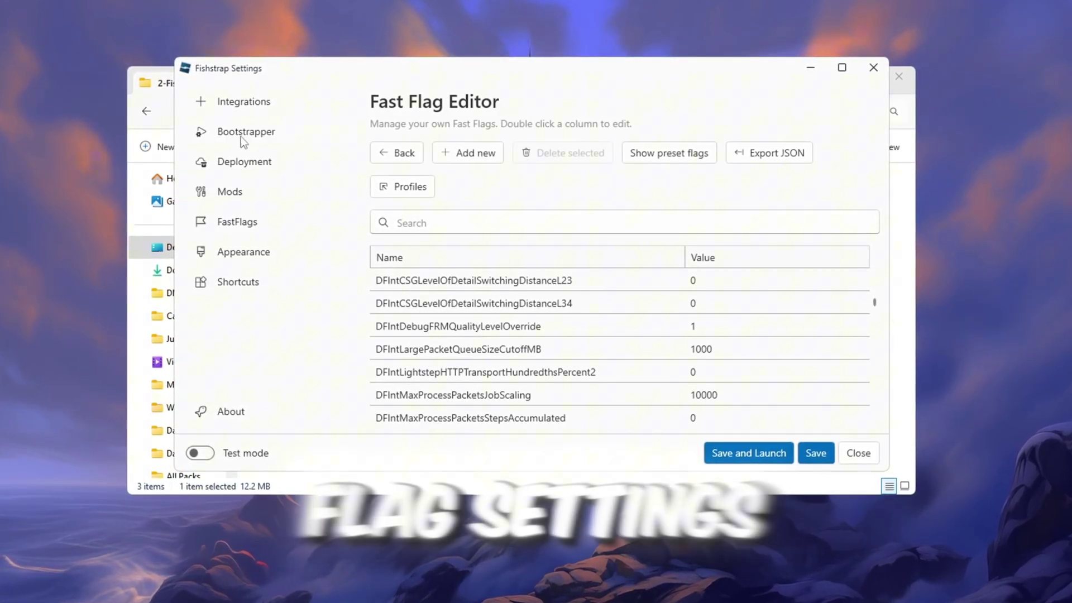
Open an Add Fast Flag dialog in Fishstrap's Fast Flag Editor, then return to File Explorer
click(234, 217)
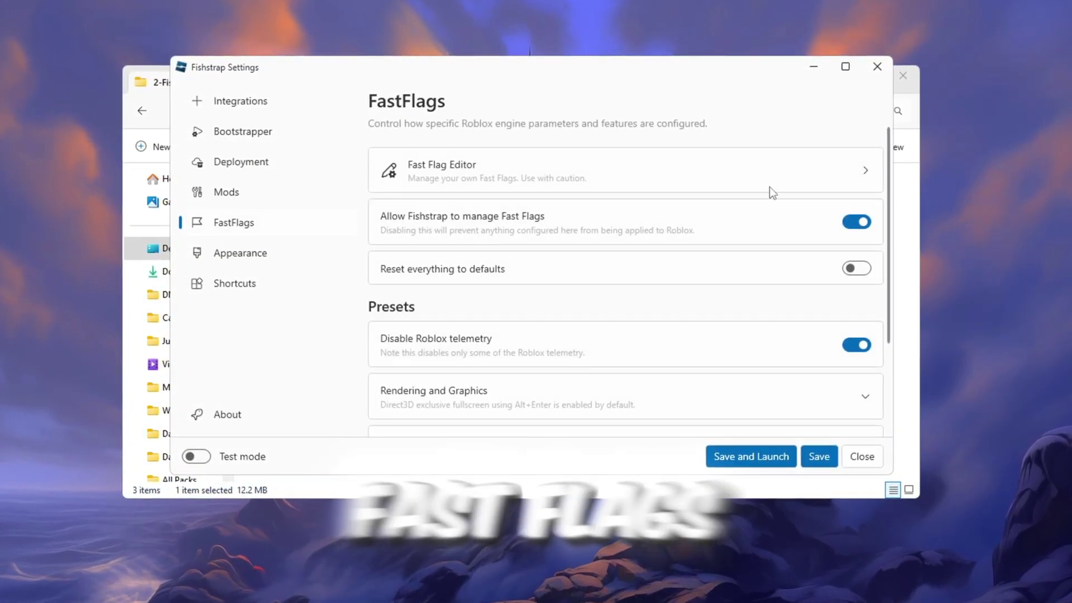
click(544, 175)
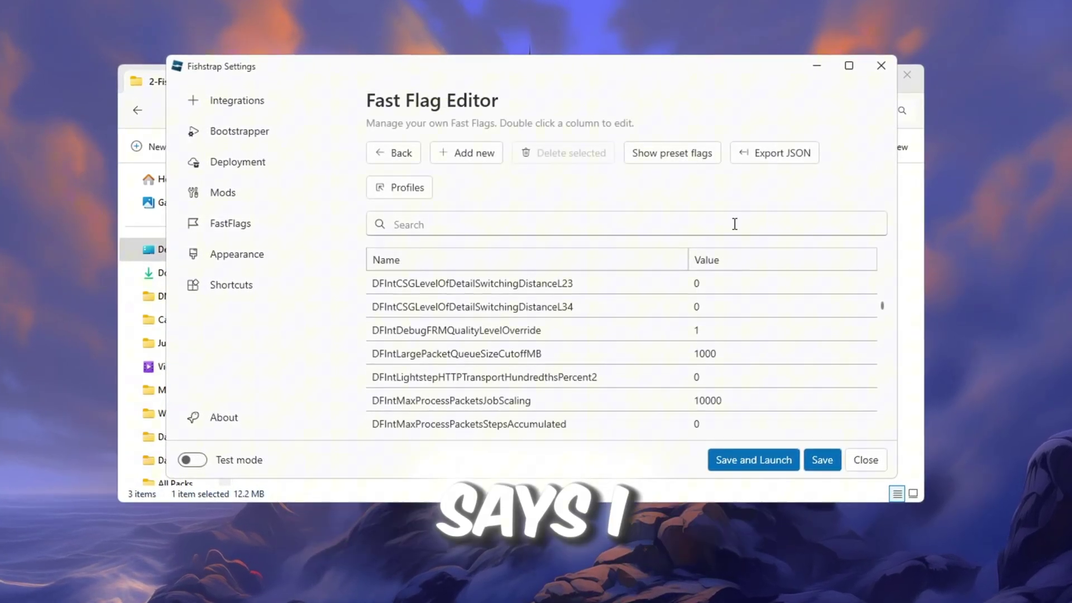
click(486, 158)
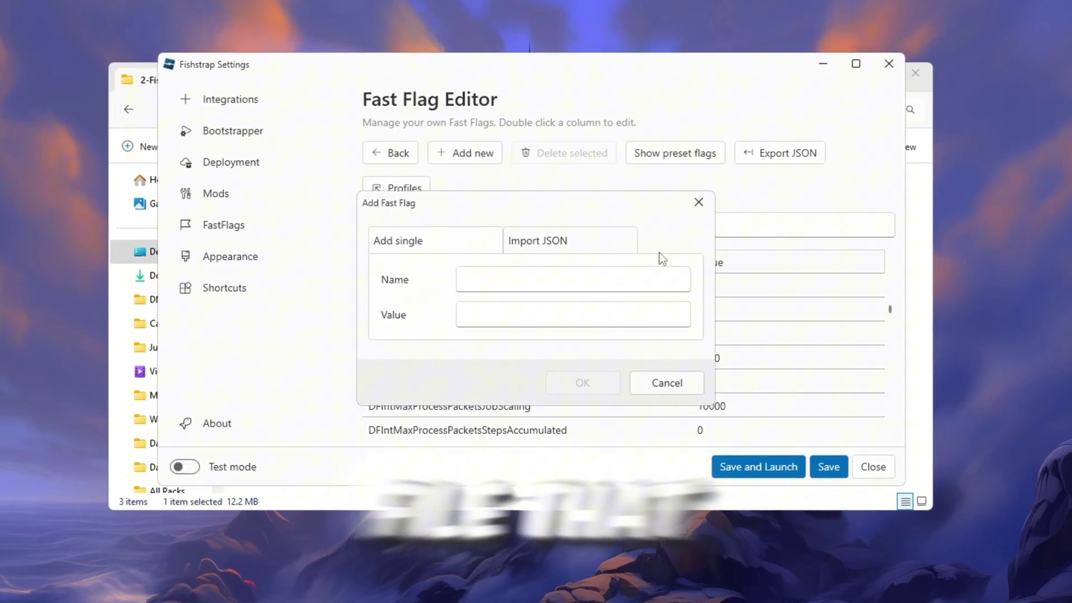
key(alt+Tab)
click(495, 260)
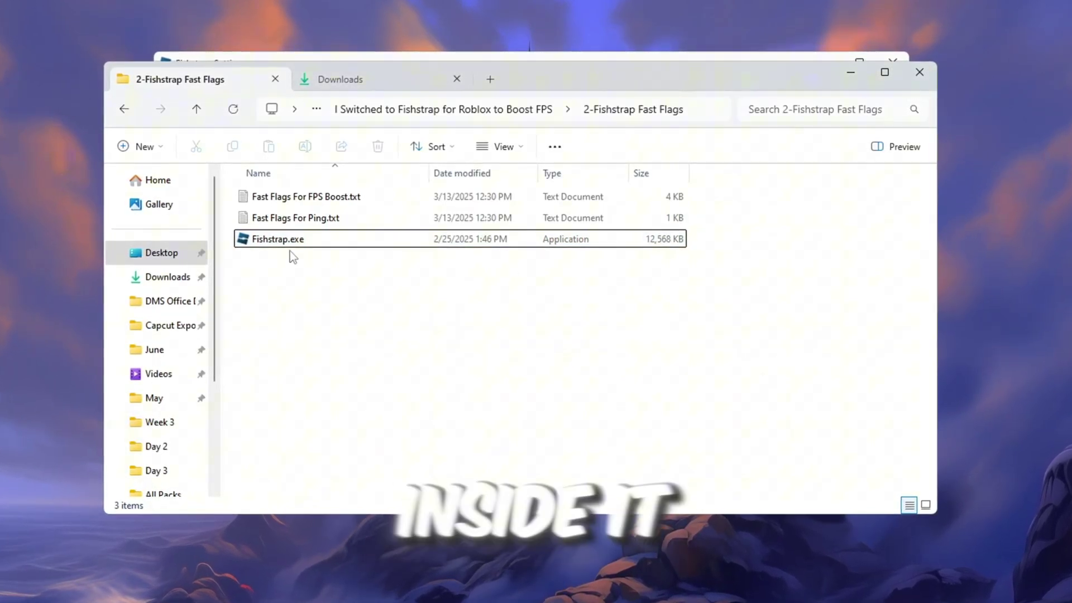
Open Fast Flags For FPS Boost.txt in Notepad and select its whole 3,172-character flag list for copying
click(323, 218)
click(272, 200)
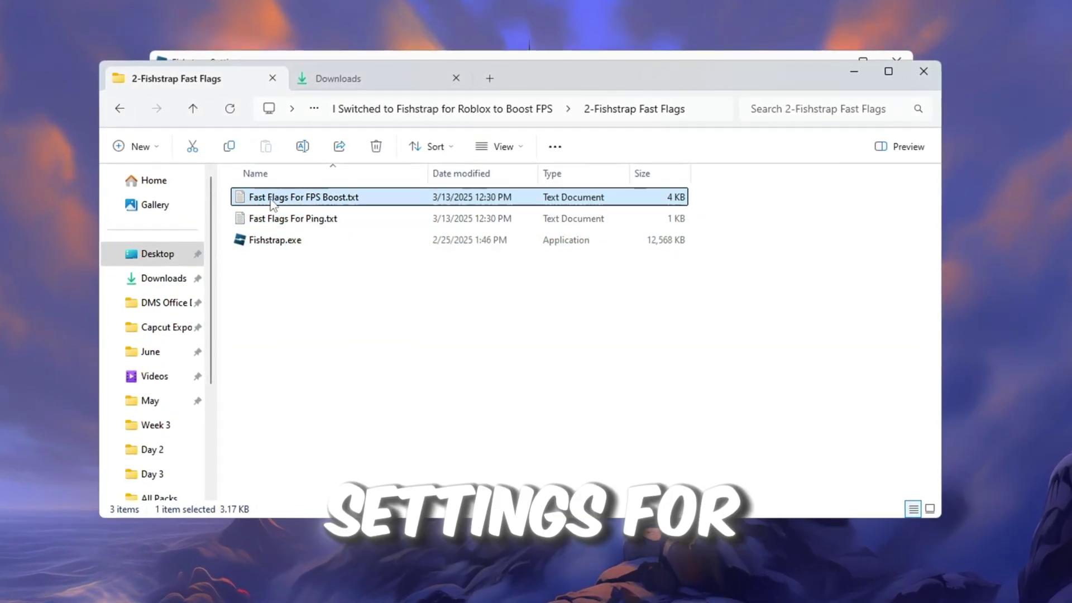
click(302, 201)
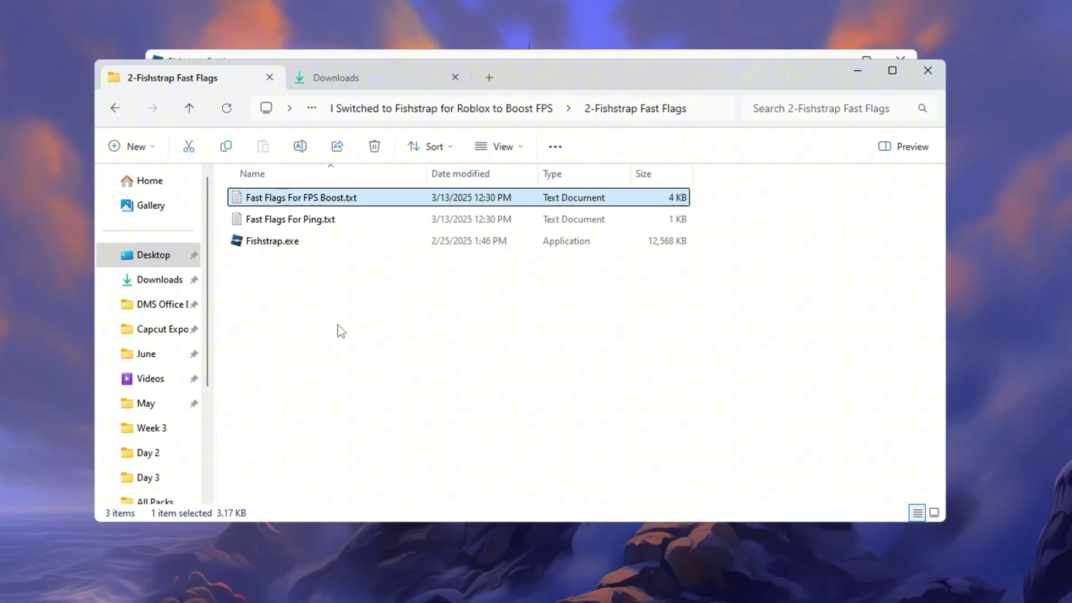
click(366, 219)
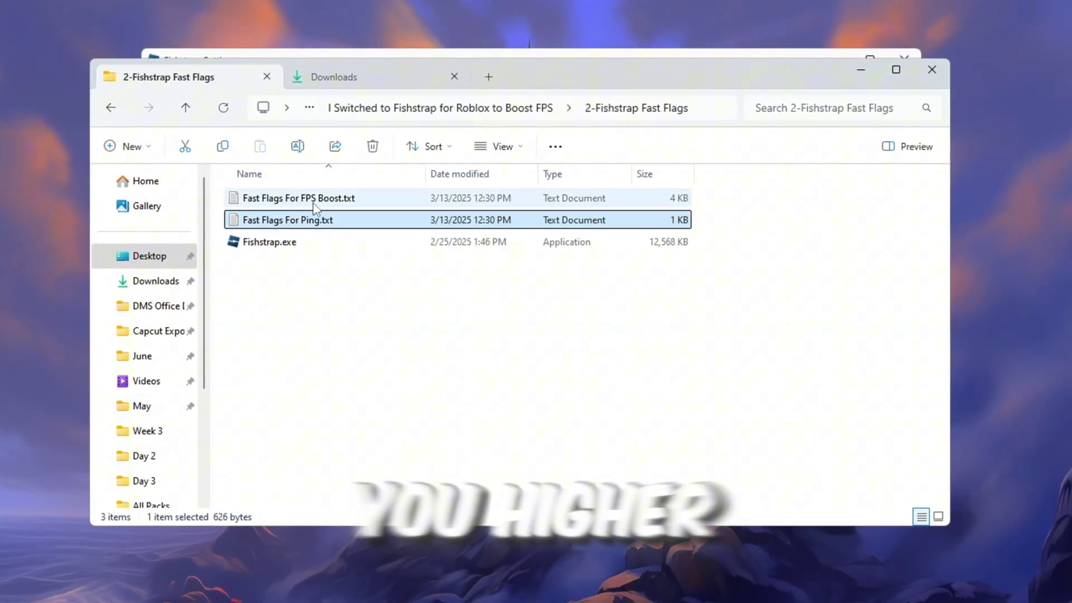
click(296, 205)
click(295, 217)
click(294, 205)
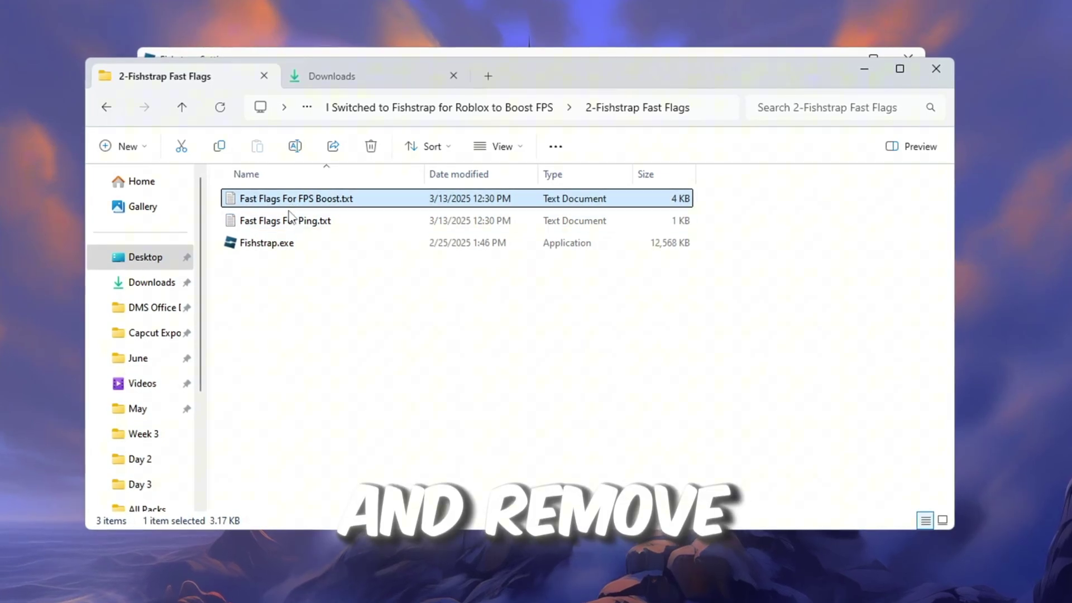
click(289, 217)
double_click(294, 200)
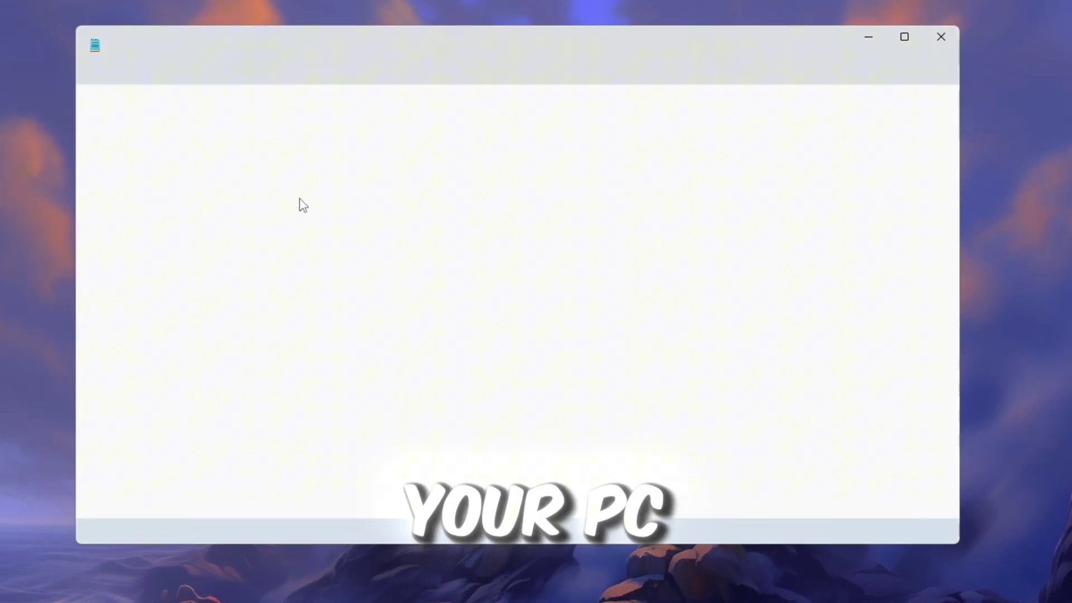
key(ctrl+a)
scroll(298, 198, up, 15)
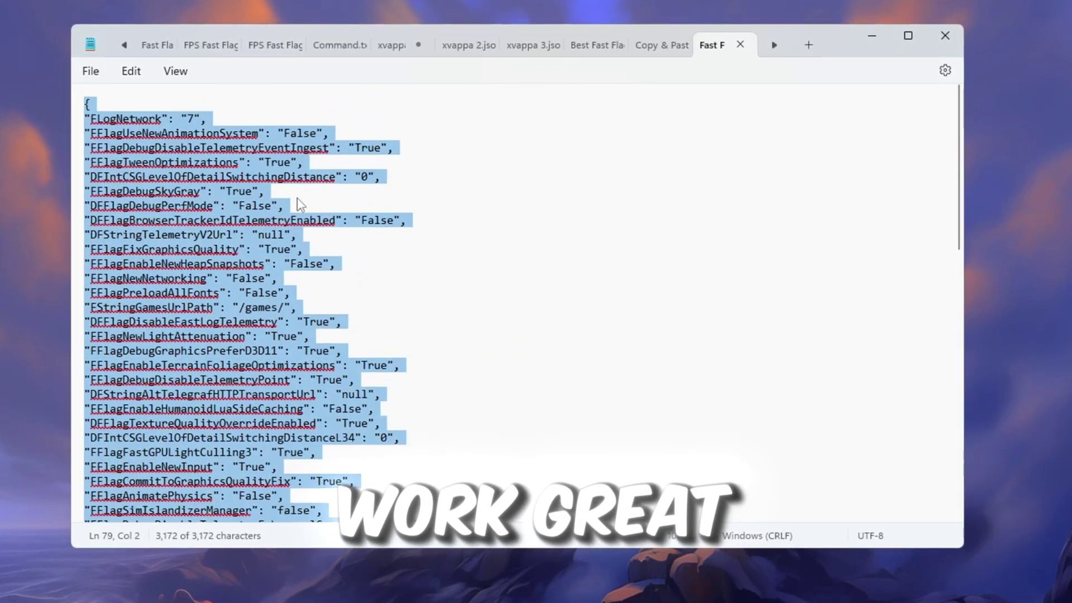
right_click(150, 200)
Copy the full flag list from Notepad and return to Fishstrap
click(204, 281)
click(873, 35)
click(881, 67)
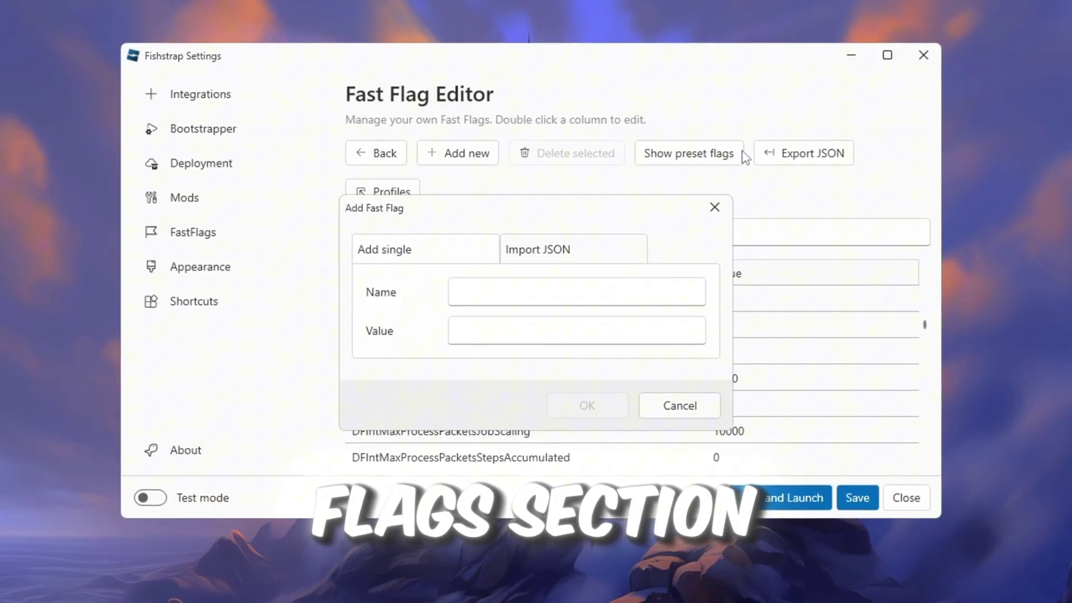
Import the pasted JSON flags, overwrite the 77 conflicting flags, and save the settings
click(614, 256)
click(437, 297)
key(ctrl+v)
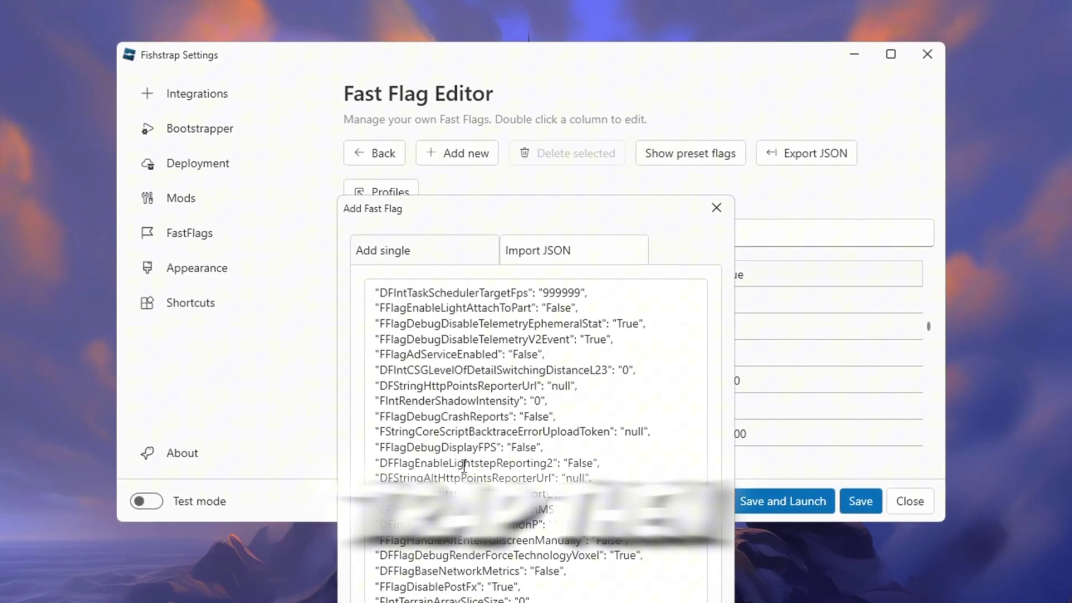
key(Return)
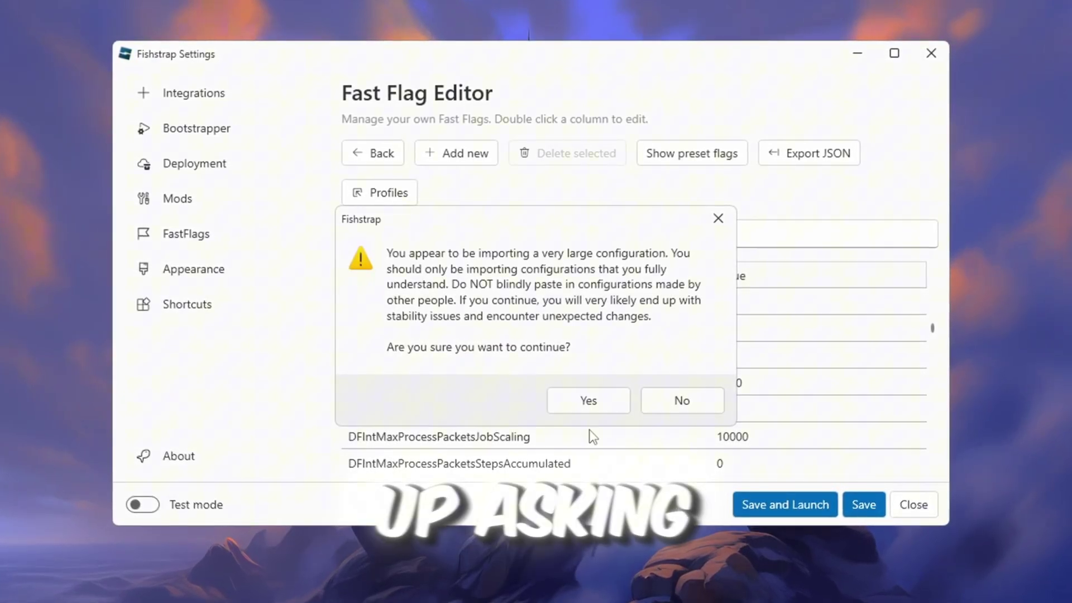
click(597, 402)
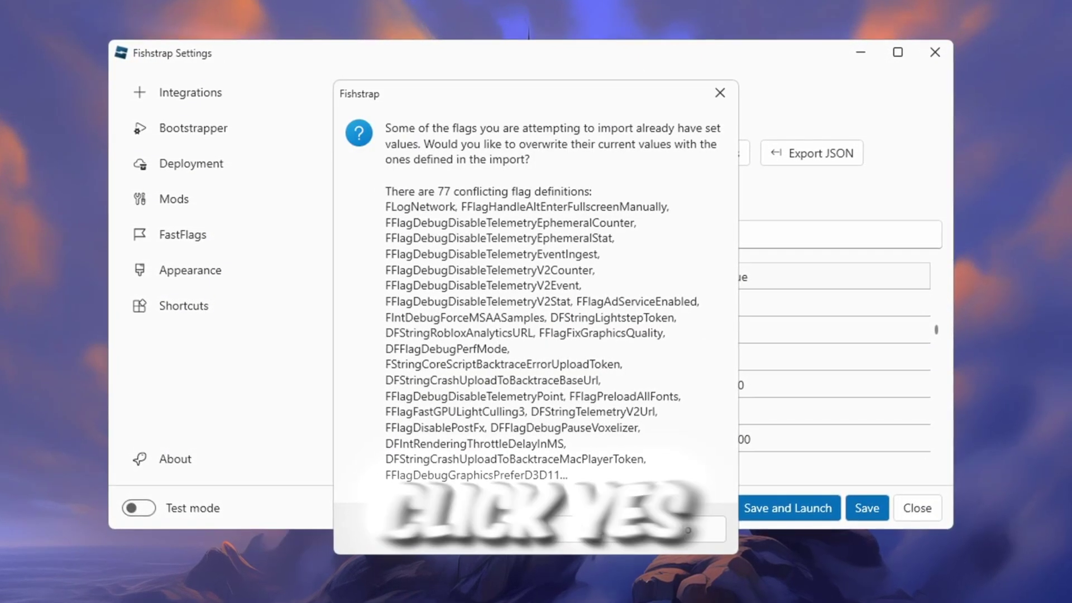
click(692, 530)
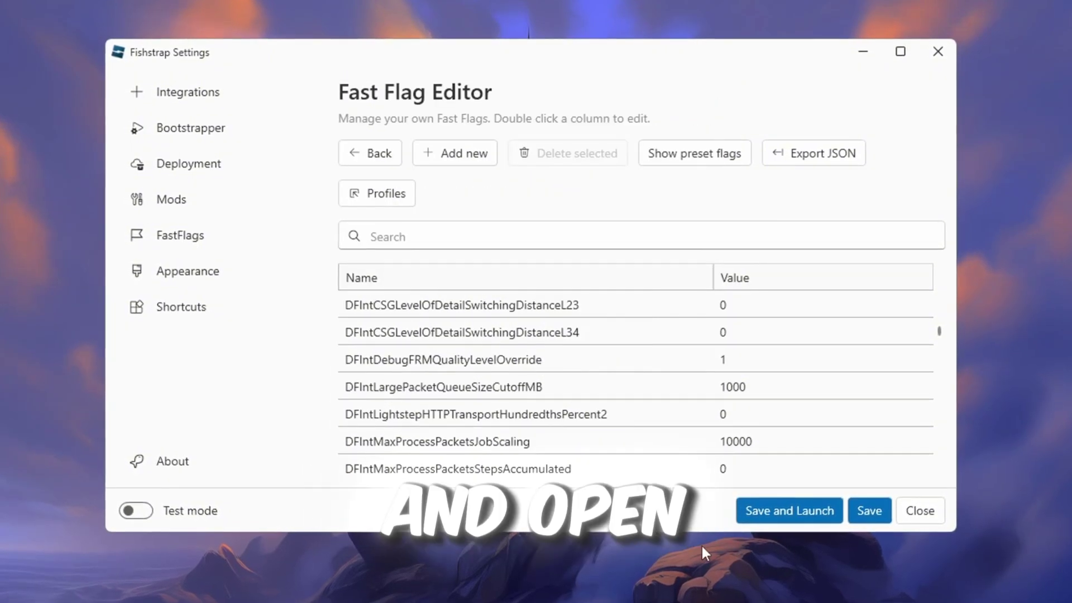
click(872, 513)
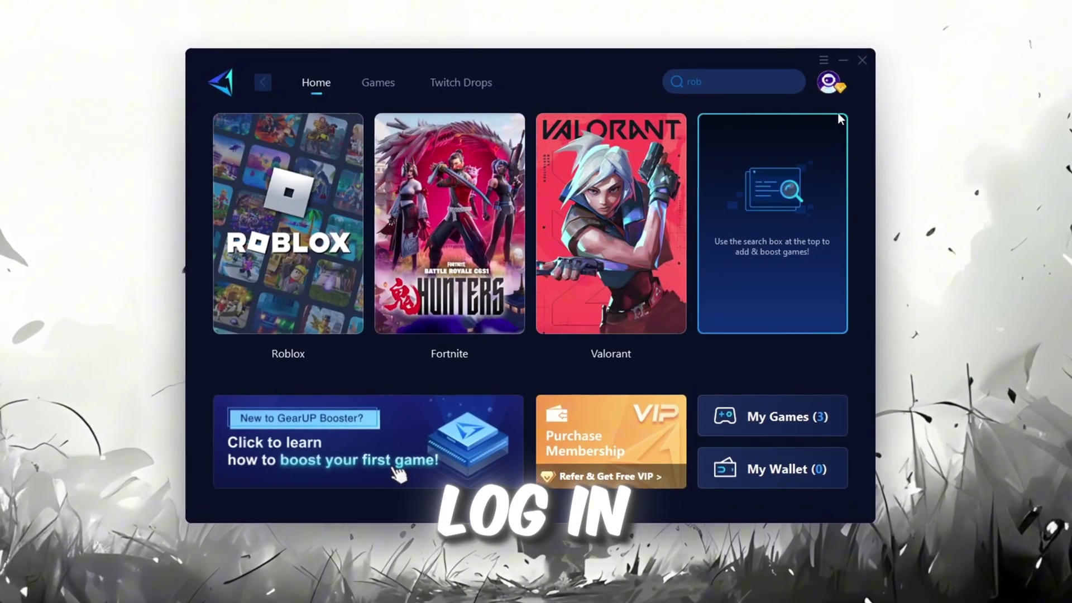
mouse_move(831, 85)
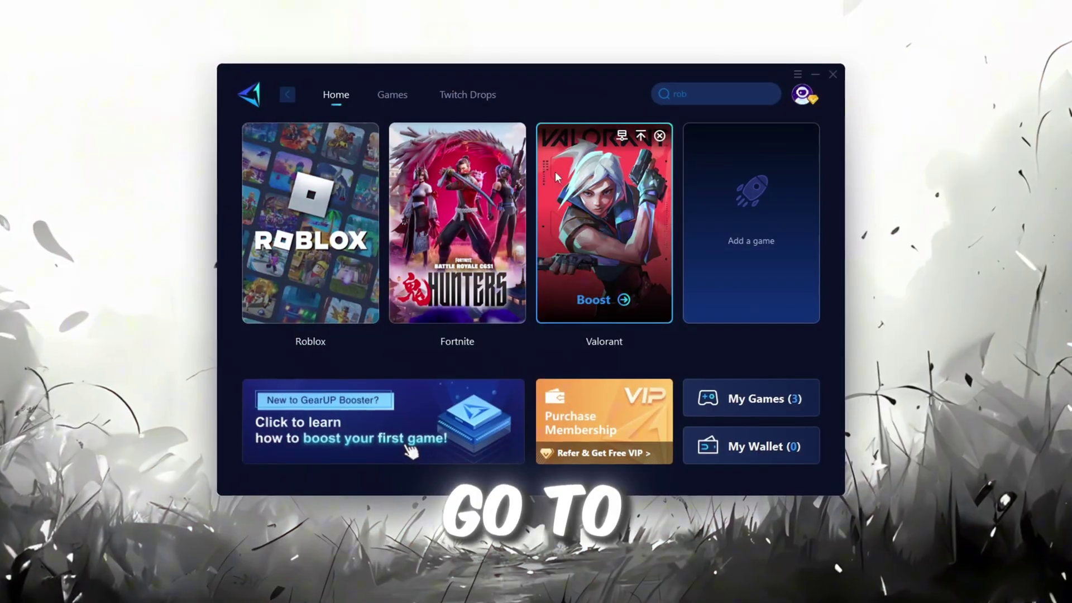
click(392, 94)
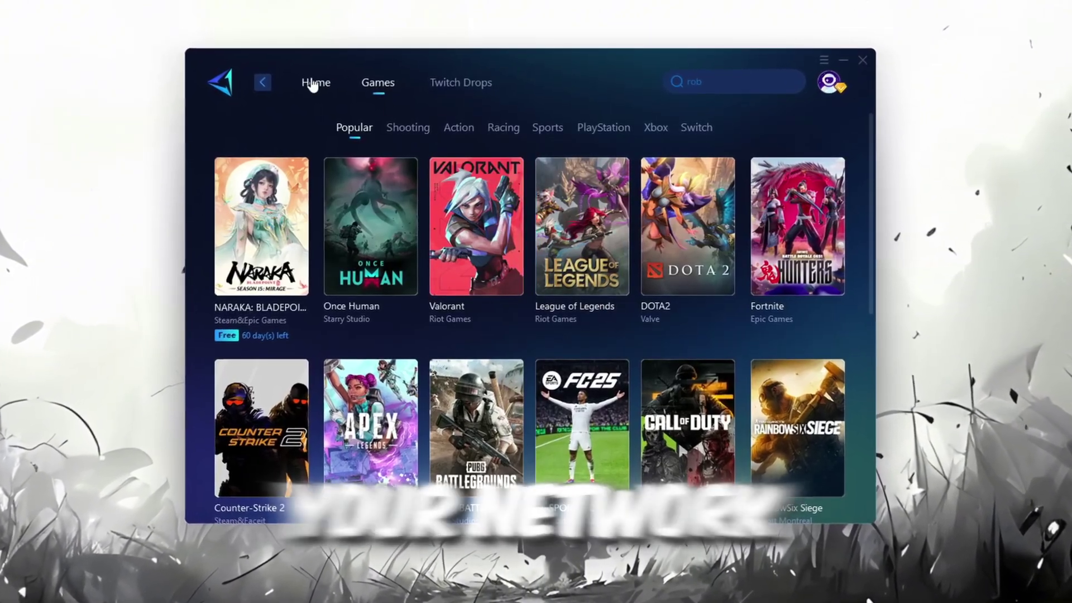
click(319, 83)
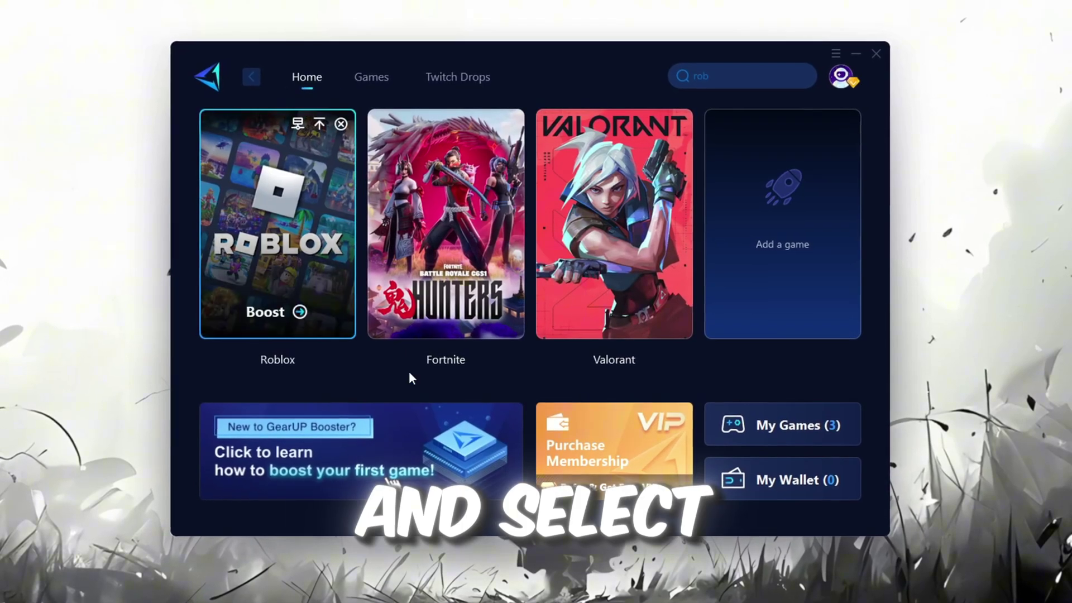
mouse_move(479, 301)
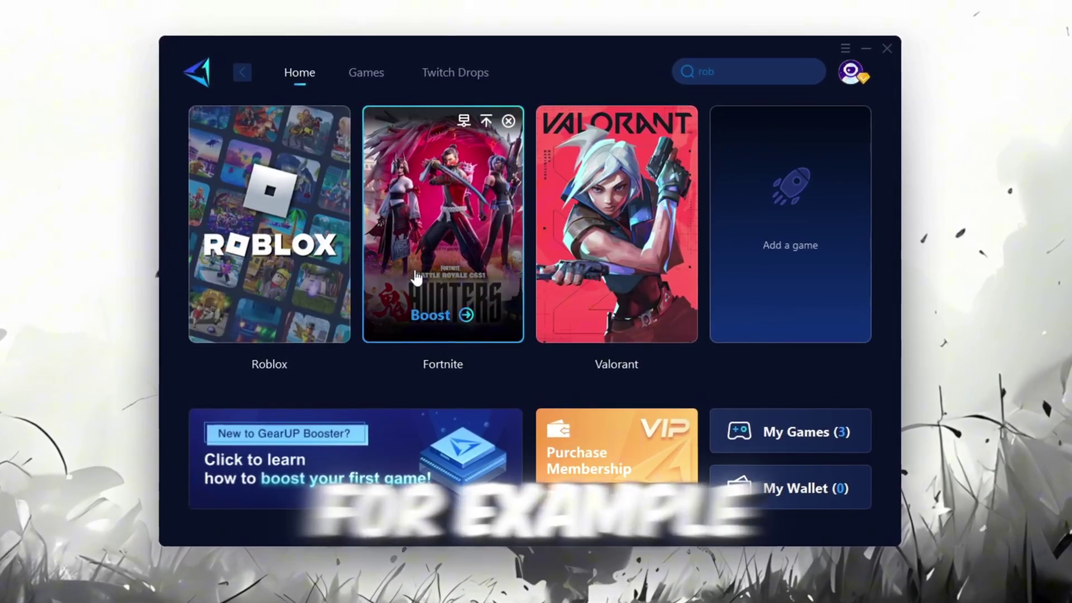
Start boosting Roblox and review the server region list, leaving it on Auto
mouse_move(274, 322)
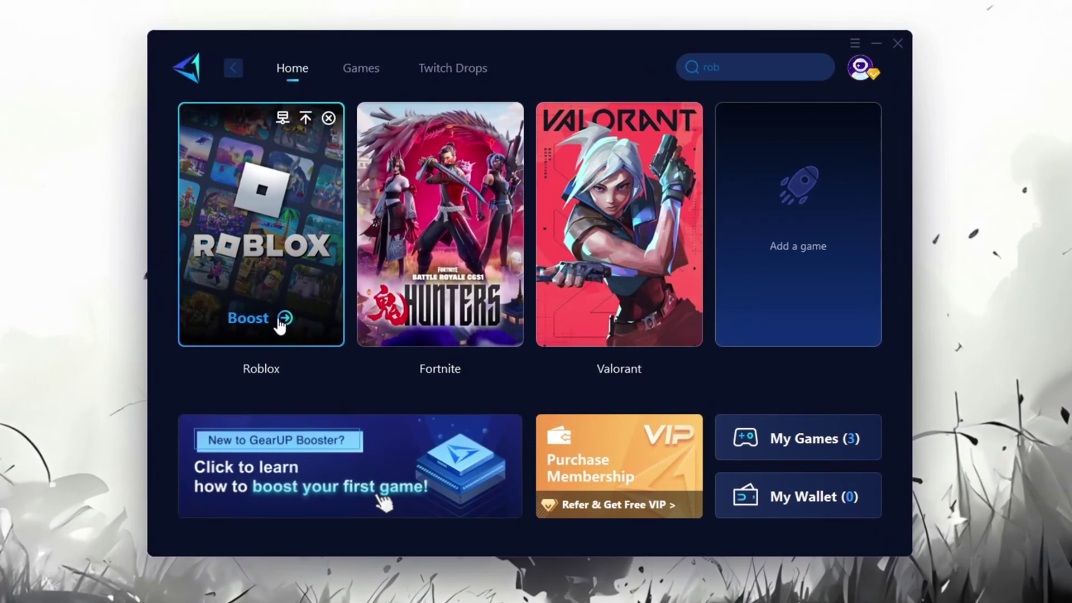
click(257, 322)
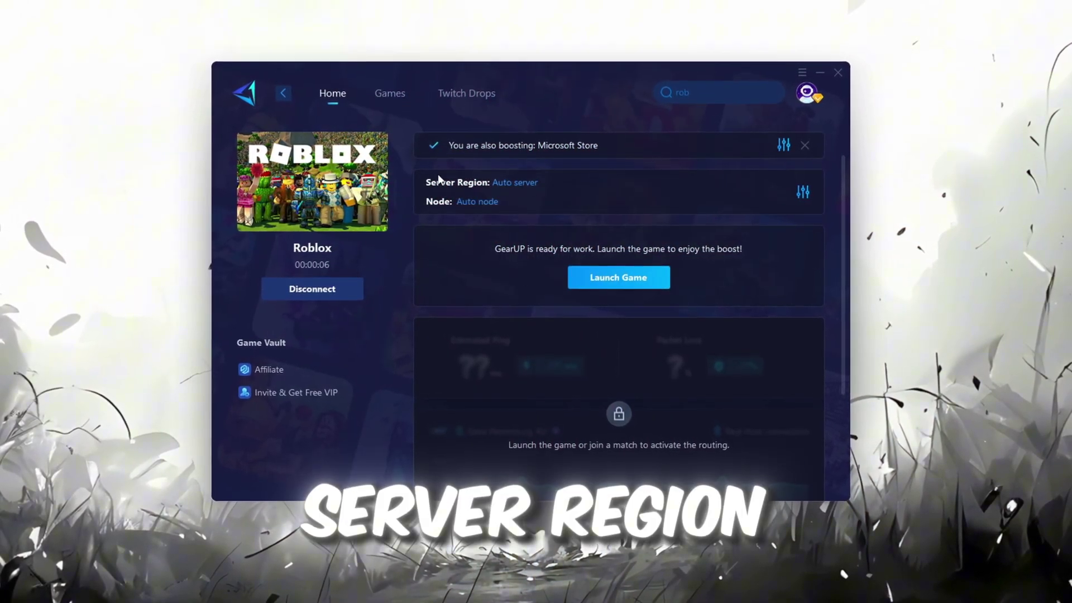
click(515, 184)
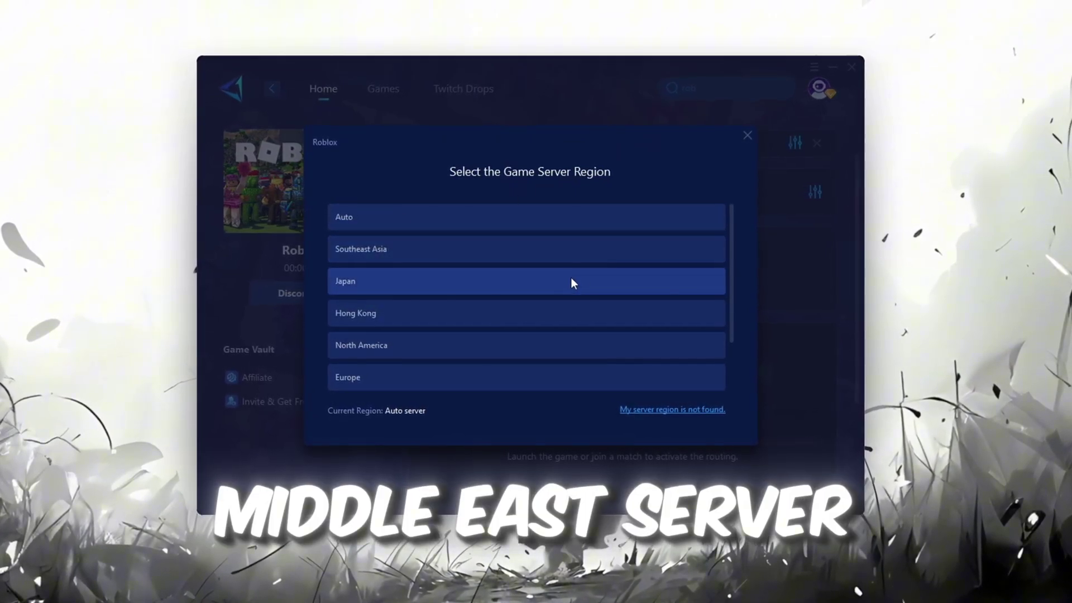
scroll(594, 285, down, 1)
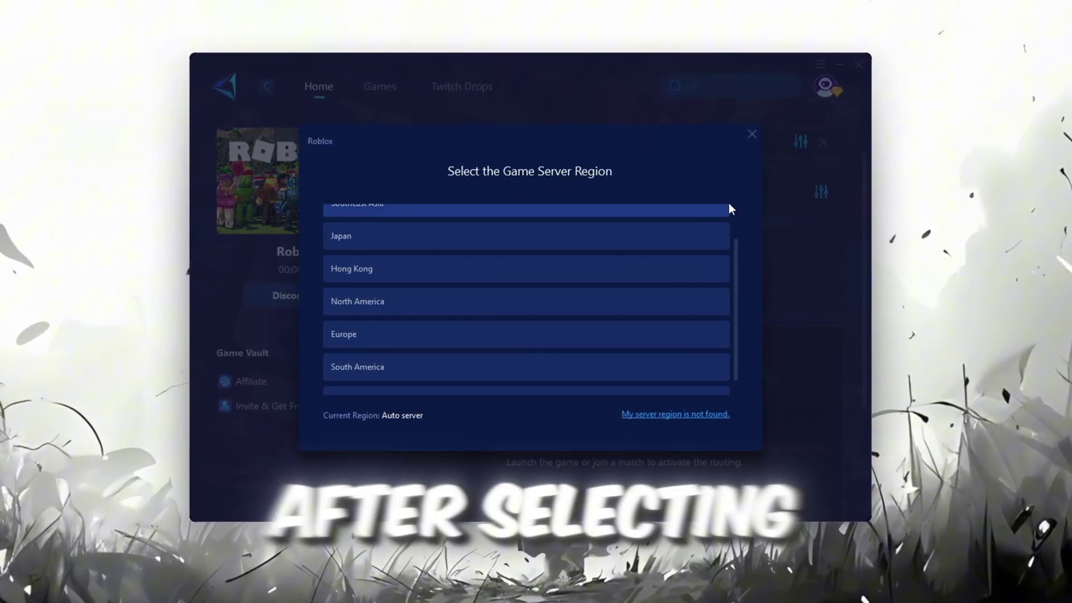
click(752, 134)
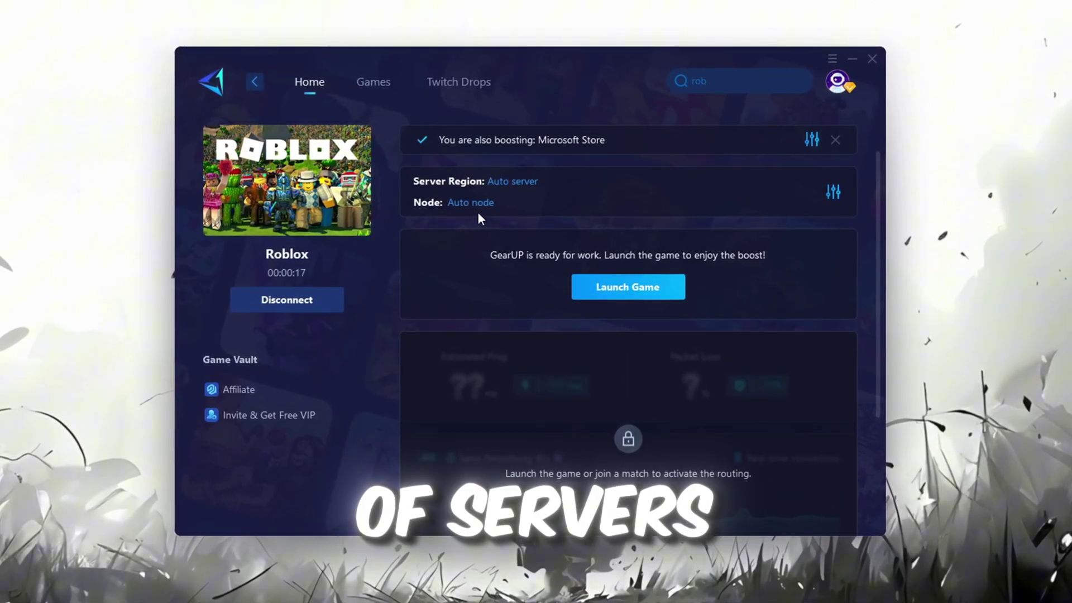
Review the server node list, leaving it on Auto, and close GearUP Booster
click(484, 202)
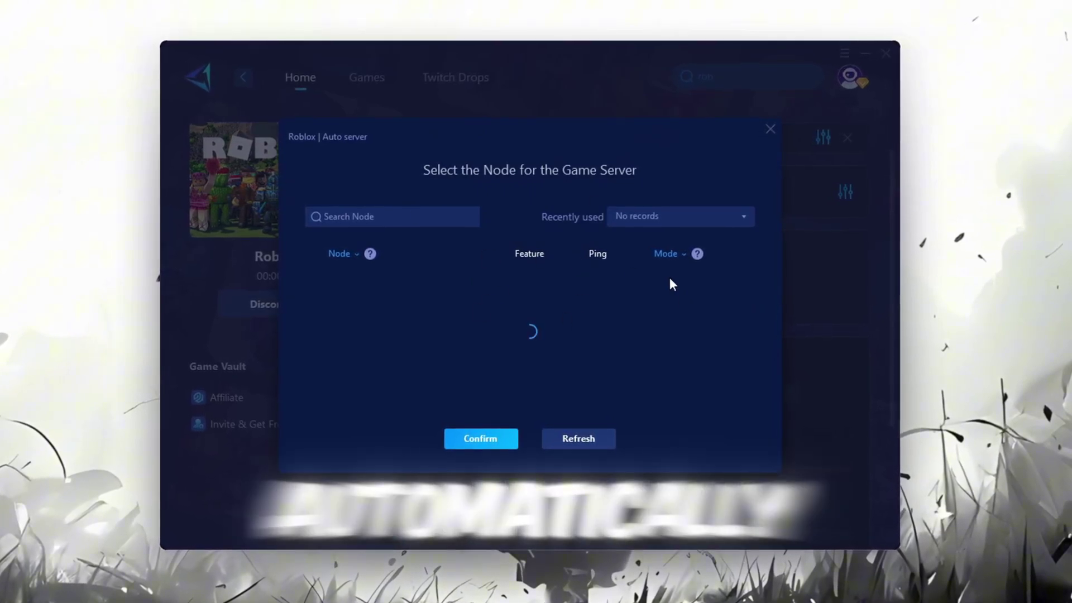
scroll(534, 312, down, 2)
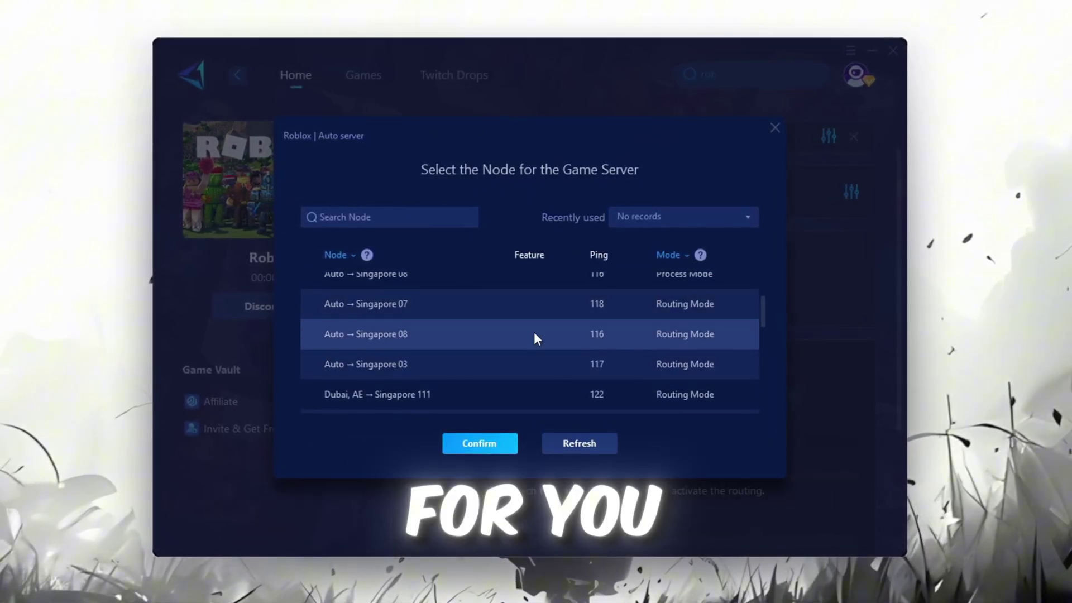
click(775, 130)
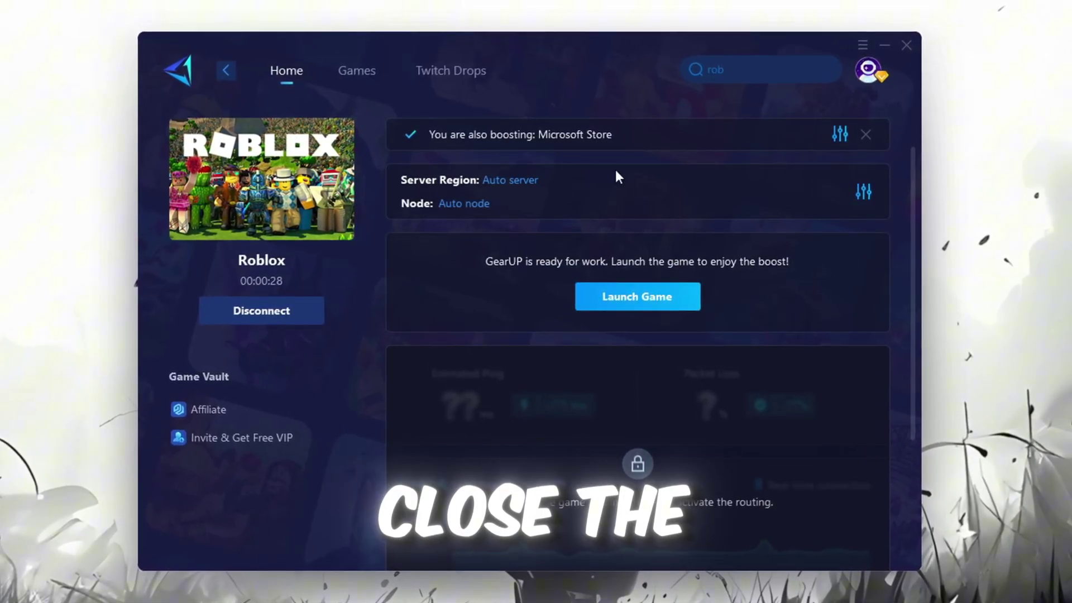
click(906, 45)
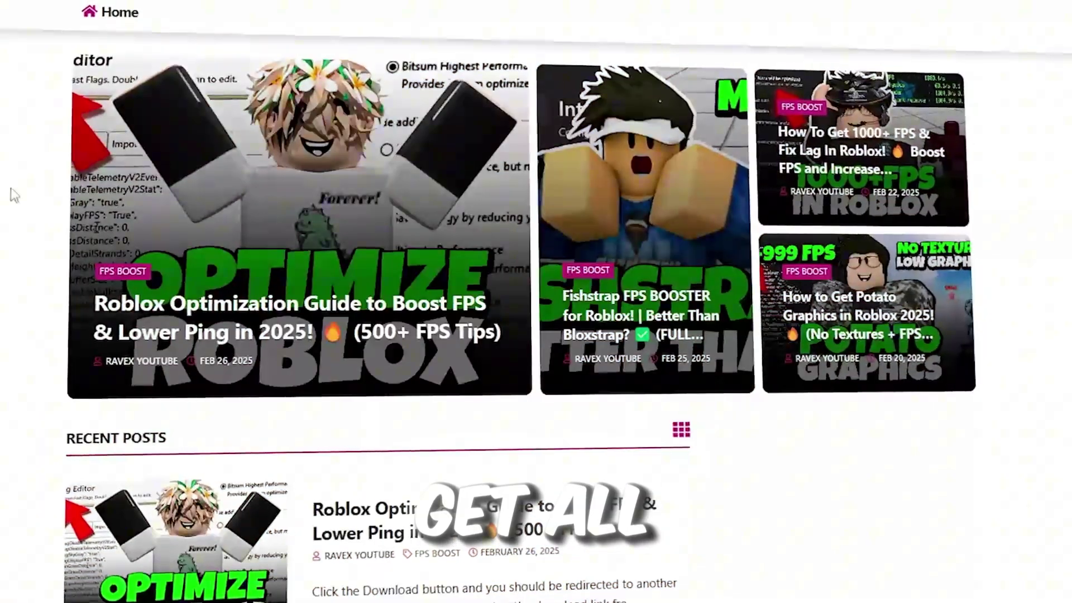
Scroll the creator's blog home page down to its Recent Posts guides
scroll(8, 195, down, 6)
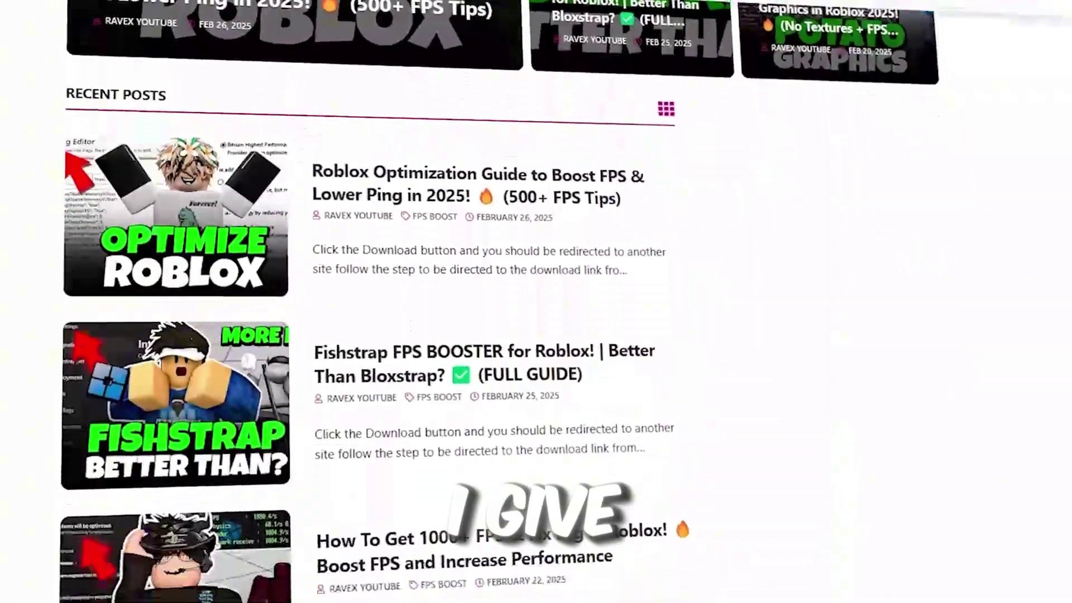
scroll(369, 335, down, 7)
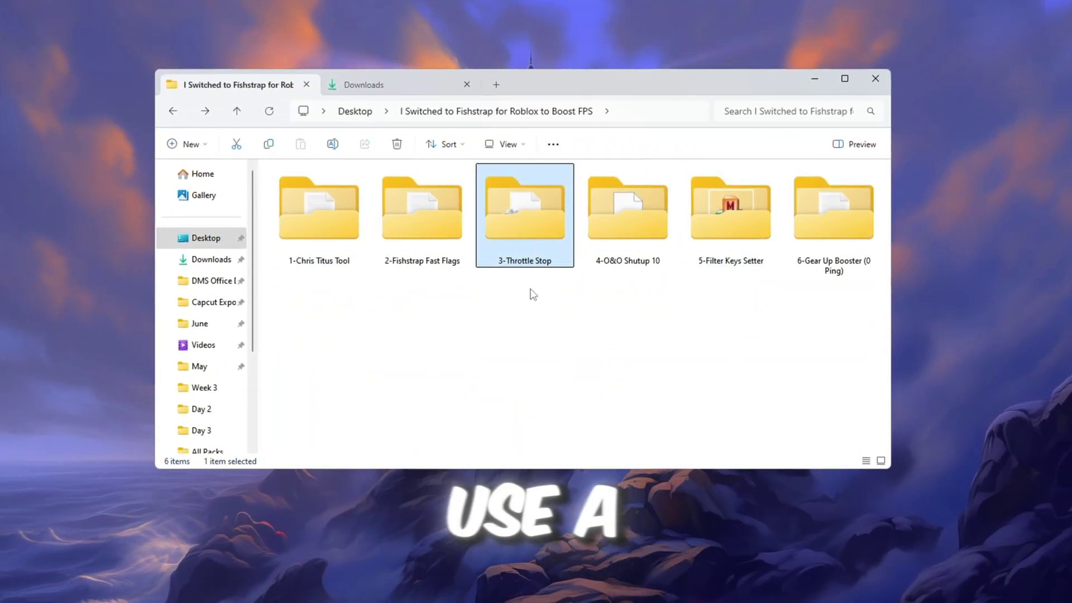
Open the 3-Throttle Stop folder and run ThrottleStop.exe as administrator
double_click(534, 226)
click(379, 287)
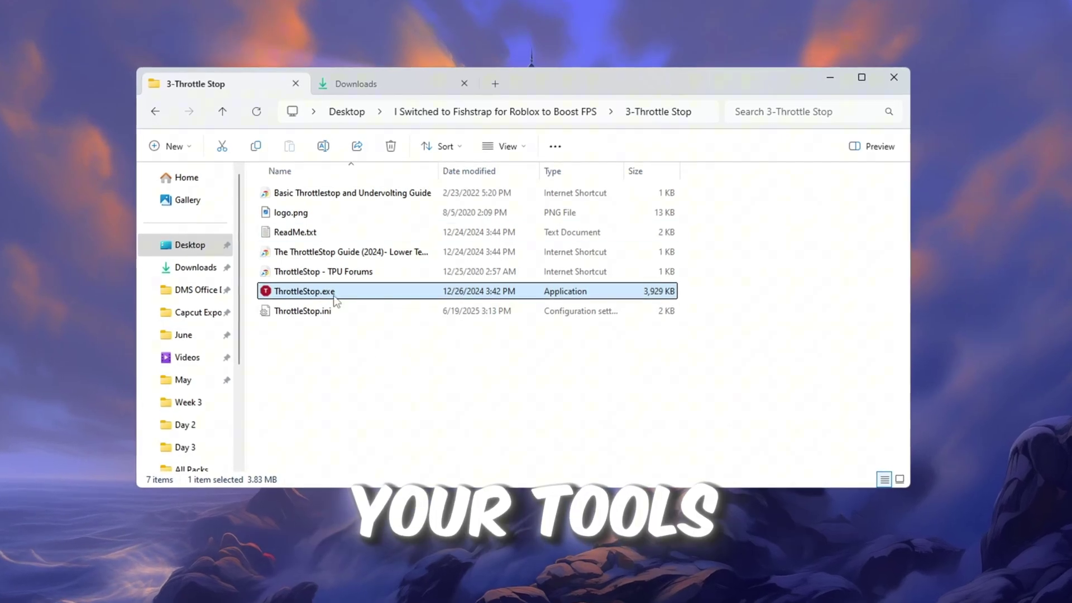
right_click(425, 294)
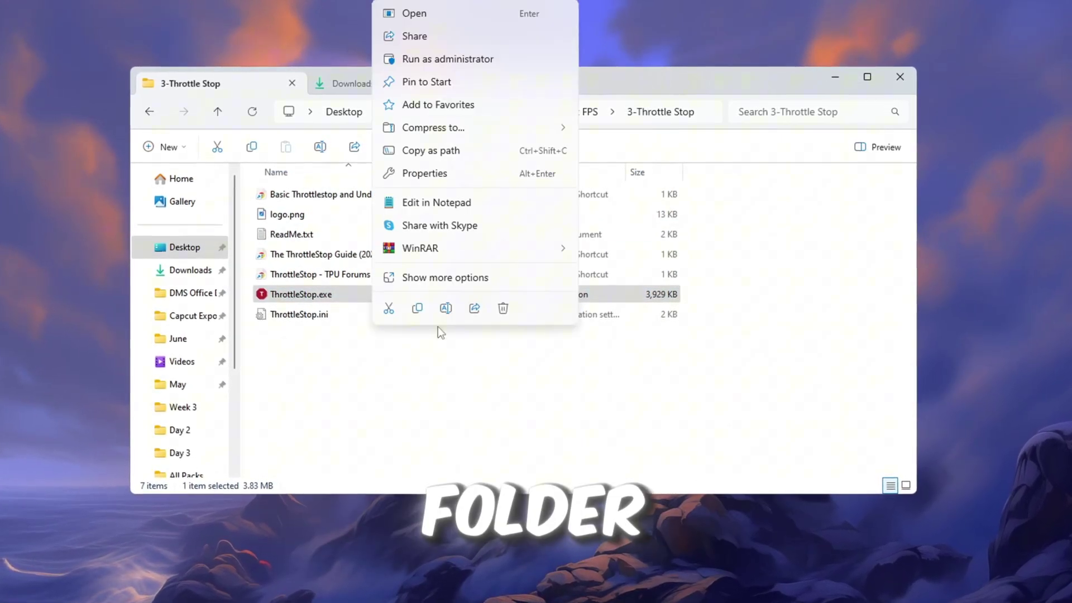
key(Escape)
Confirm ThrottleStop's launch, raise its window, and look through the Performance, Game and Internet profiles
key(Return)
click(836, 77)
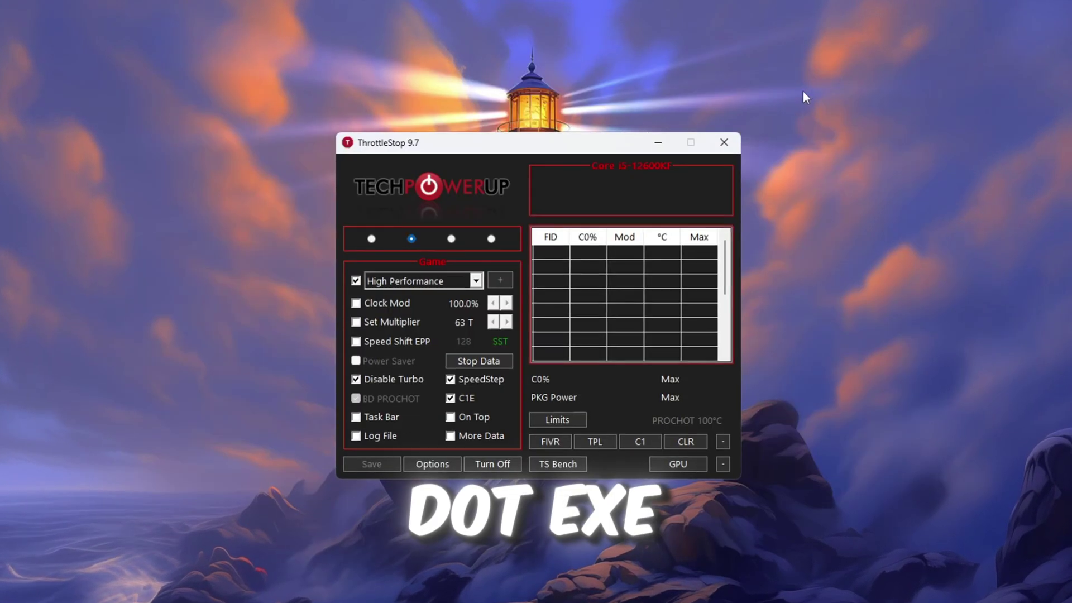
drag(536, 129, 524, 71)
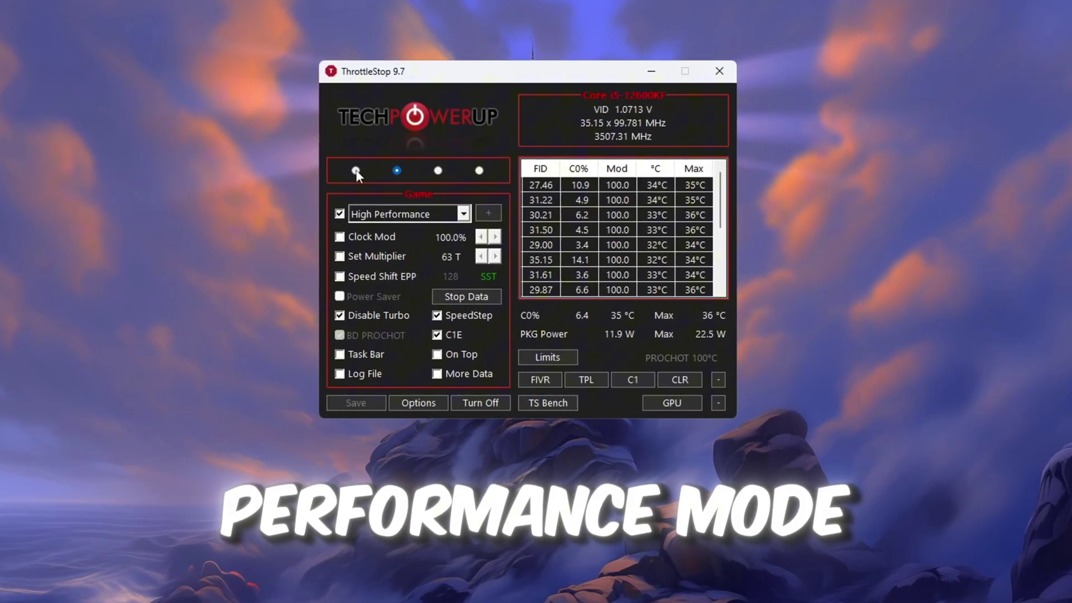
click(355, 170)
click(396, 171)
click(437, 170)
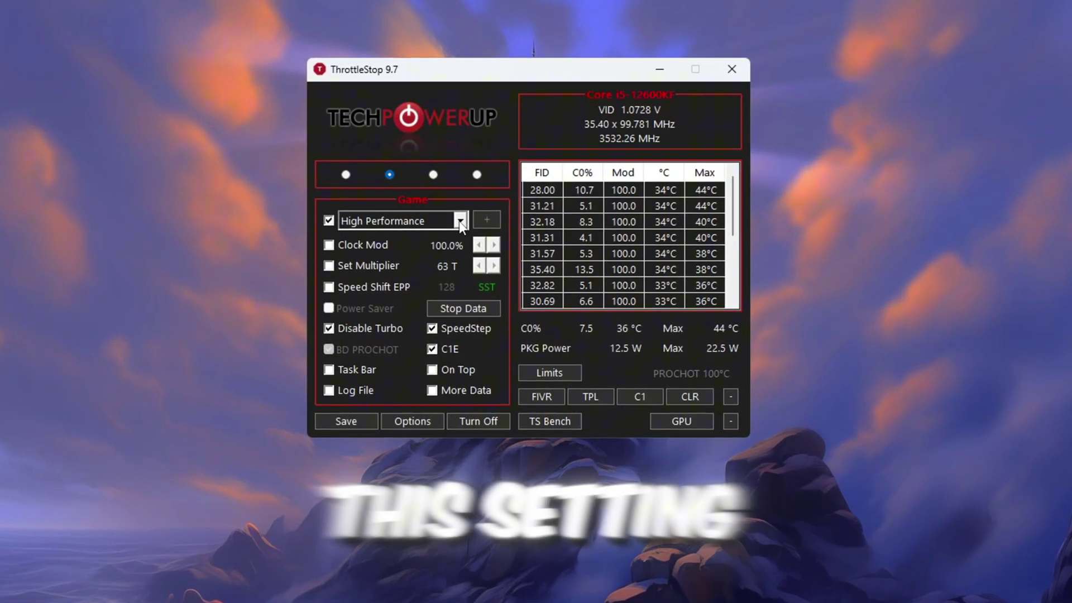
Keep High Performance as the power plan, toggle Turn Off/Turn On, and save the settings
click(385, 222)
click(450, 240)
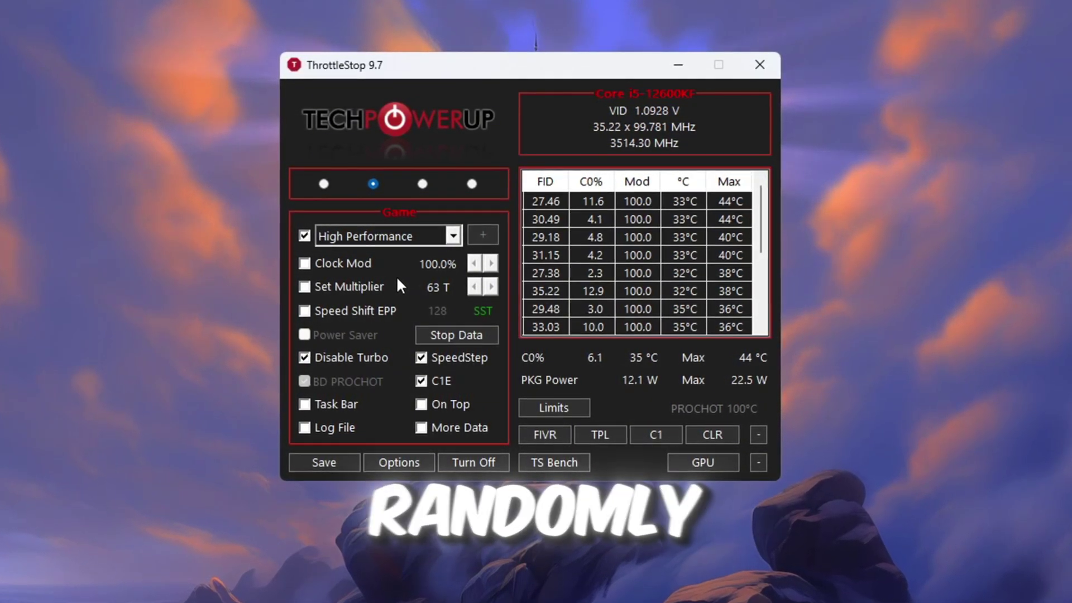
click(477, 467)
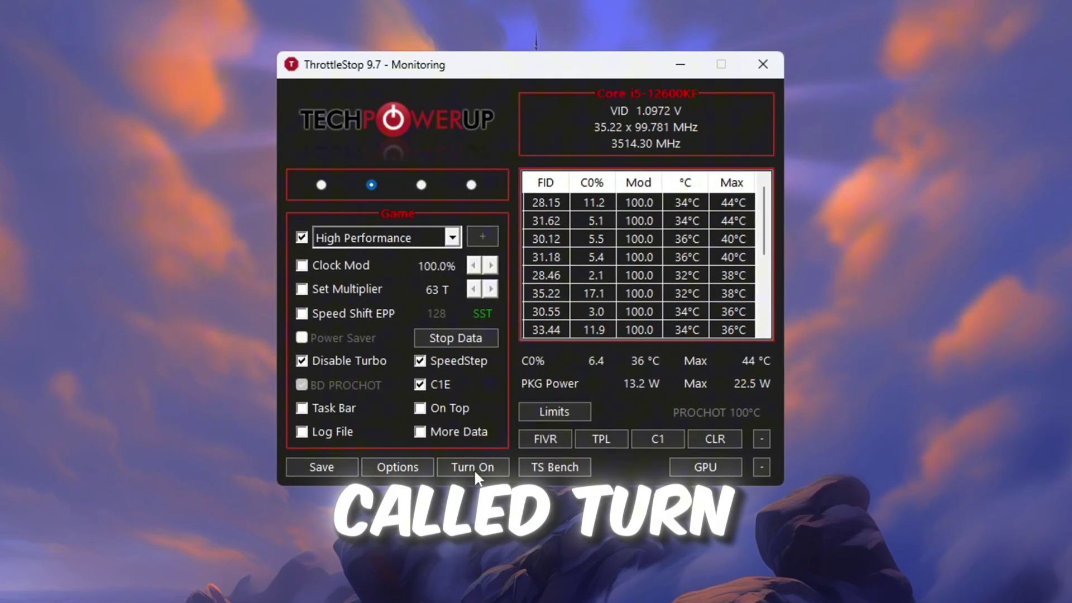
click(470, 471)
click(314, 471)
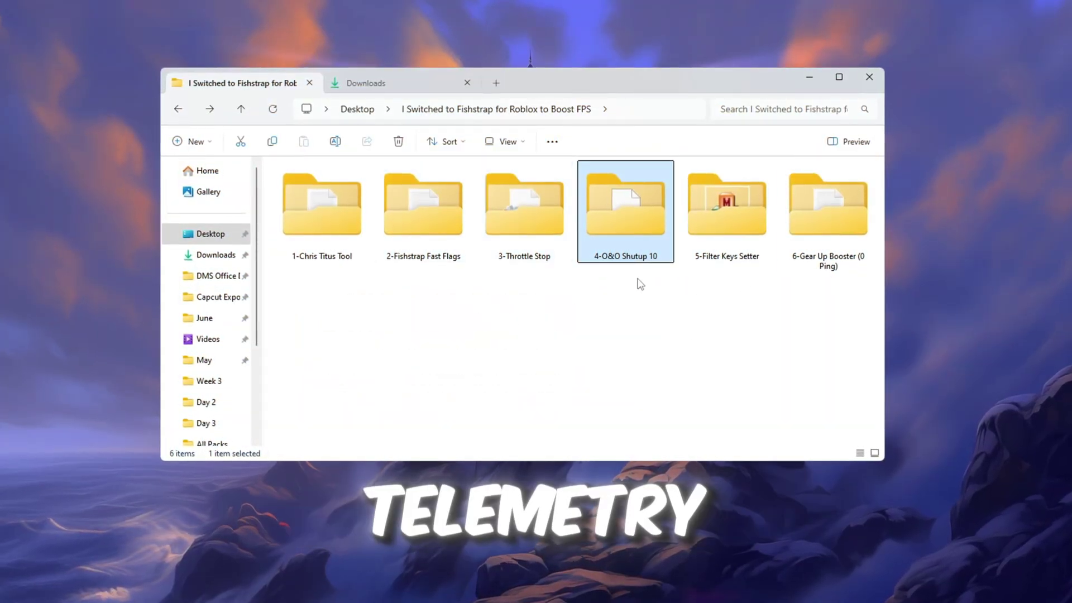
Open the 4-O&O Shutup 10 folder in File Explorer
double_click(631, 216)
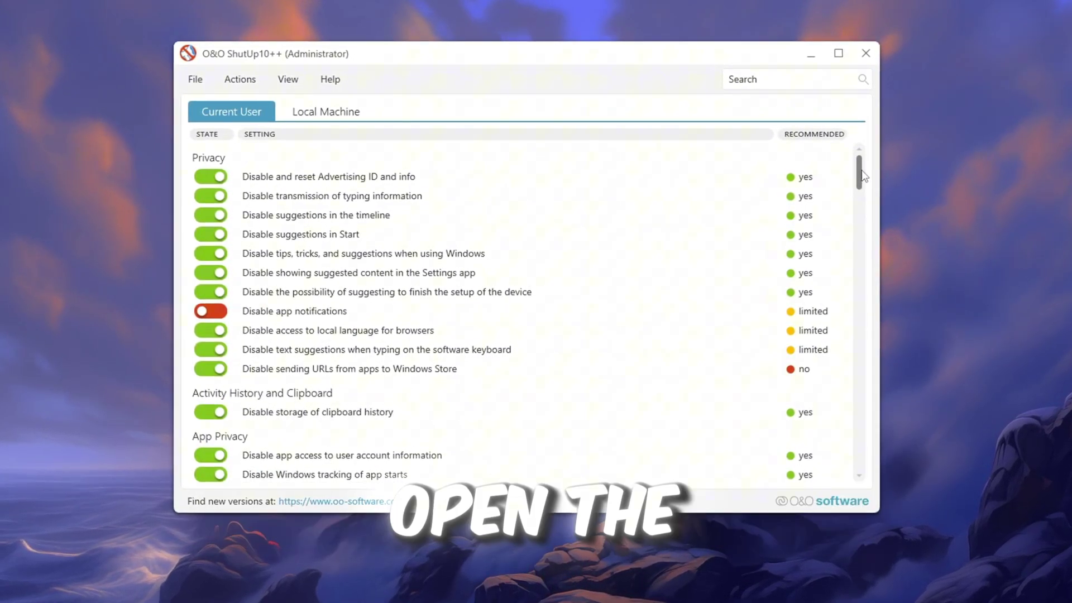
Apply only the recommended privacy settings without creating a restore point
drag(864, 176, 874, 472)
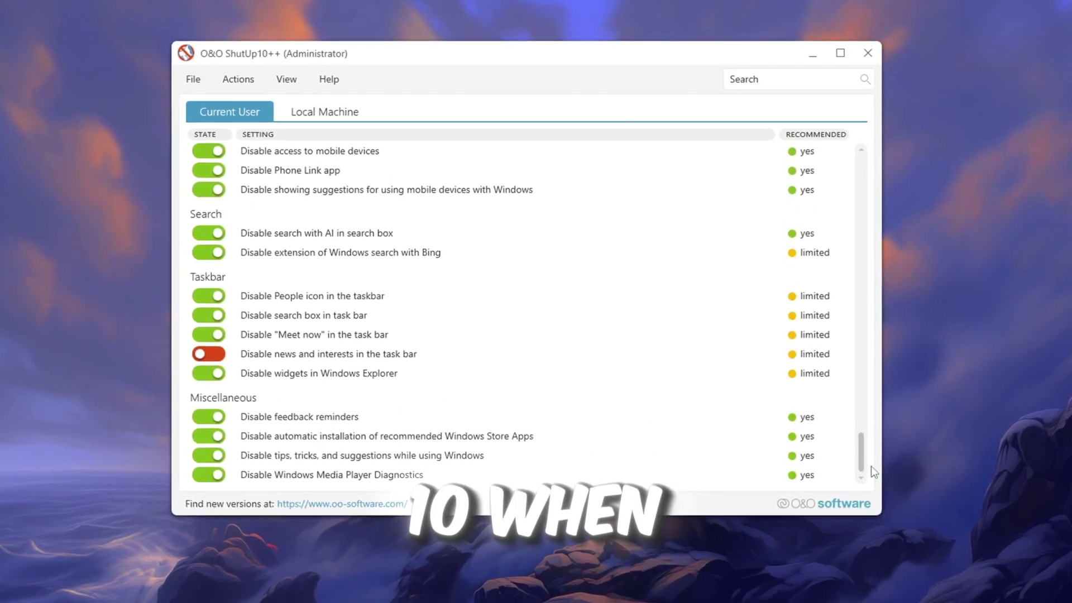
click(231, 77)
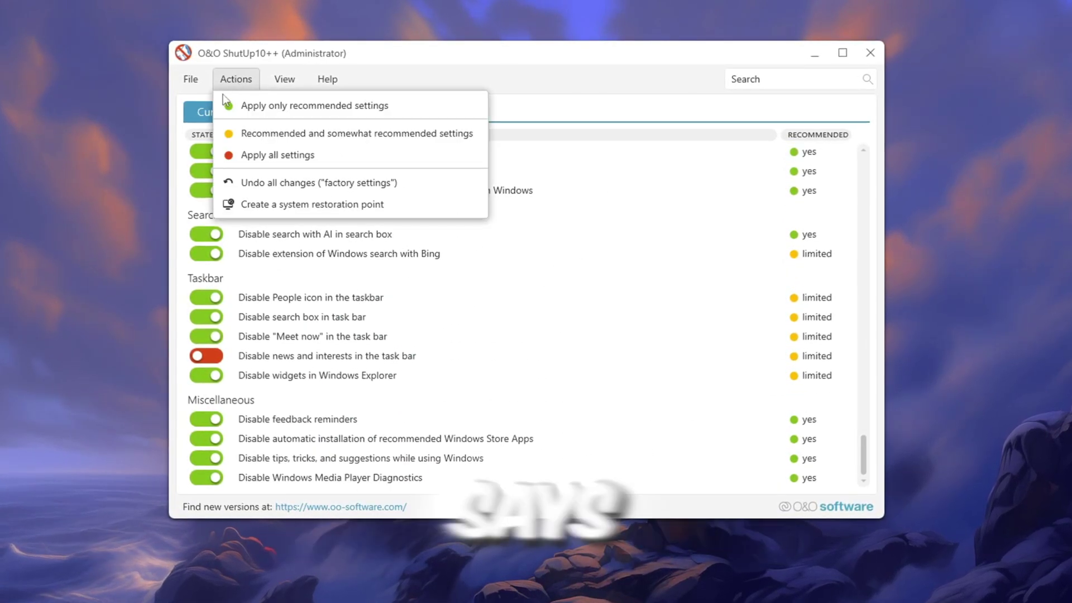
click(318, 112)
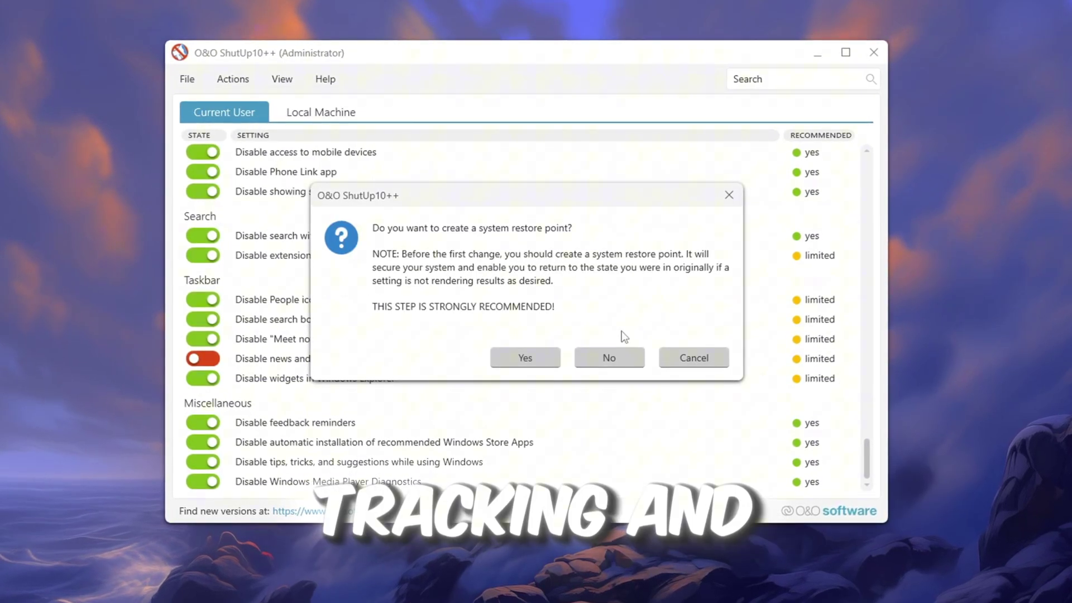
click(605, 368)
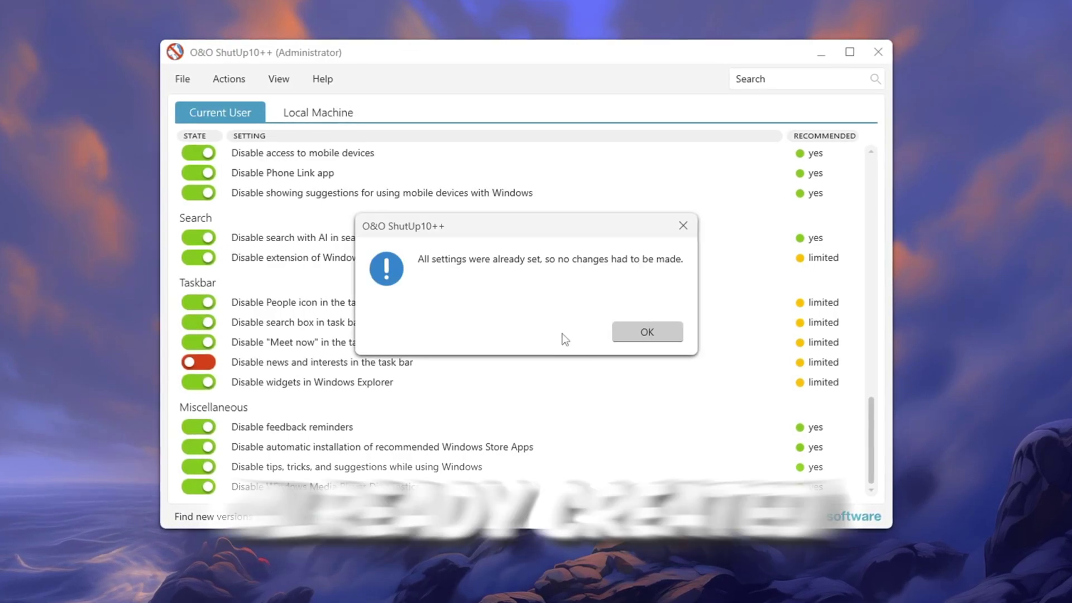
click(654, 337)
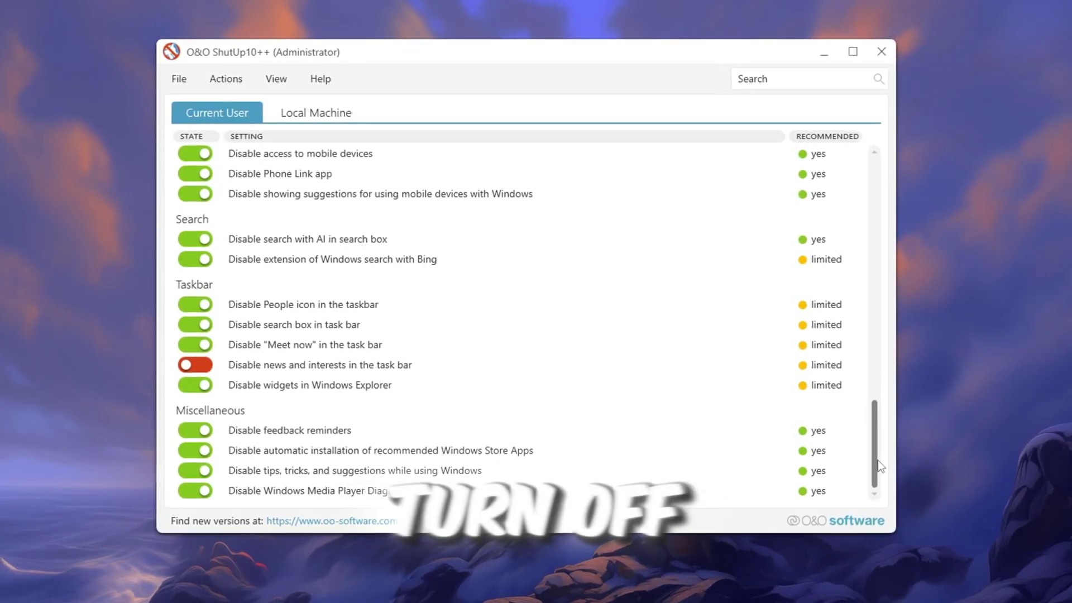
Scroll through the privacy settings and reopen the Actions menu without changing anything
drag(874, 463, 879, 188)
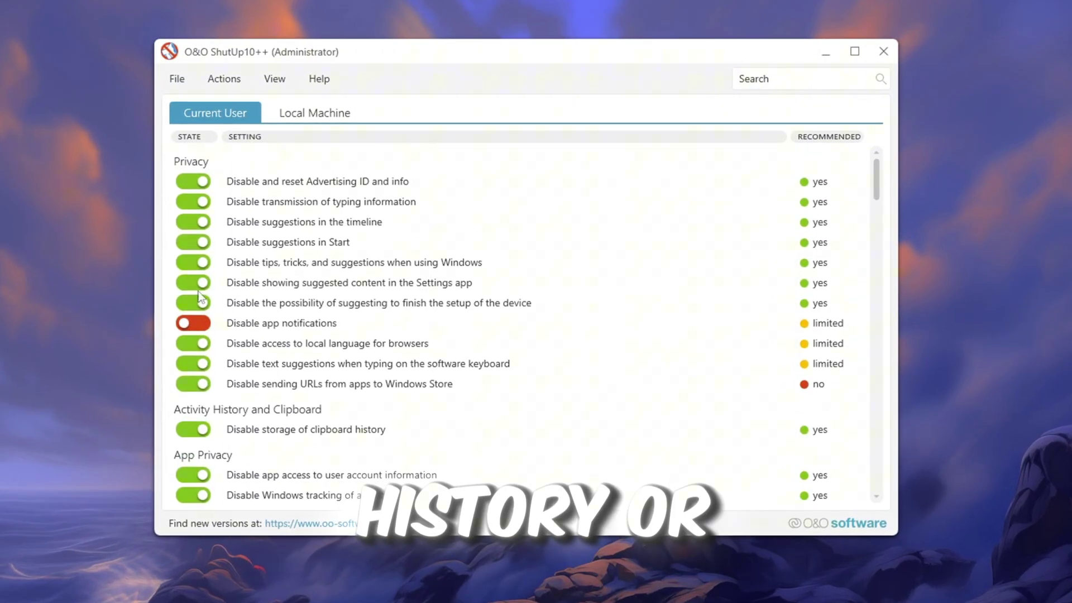
scroll(554, 279, down, 7)
click(233, 83)
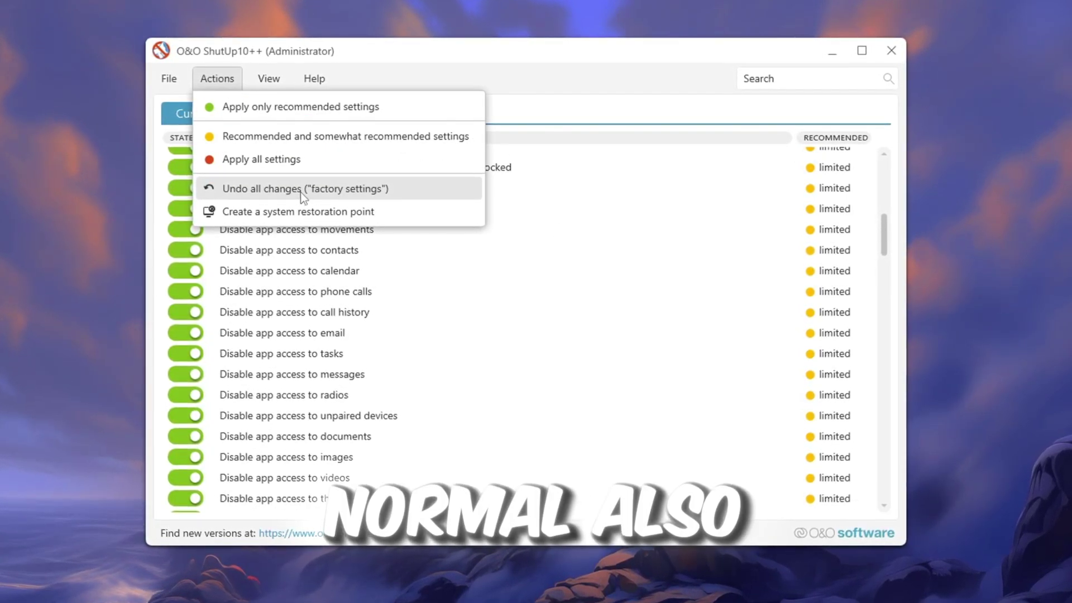
click(529, 56)
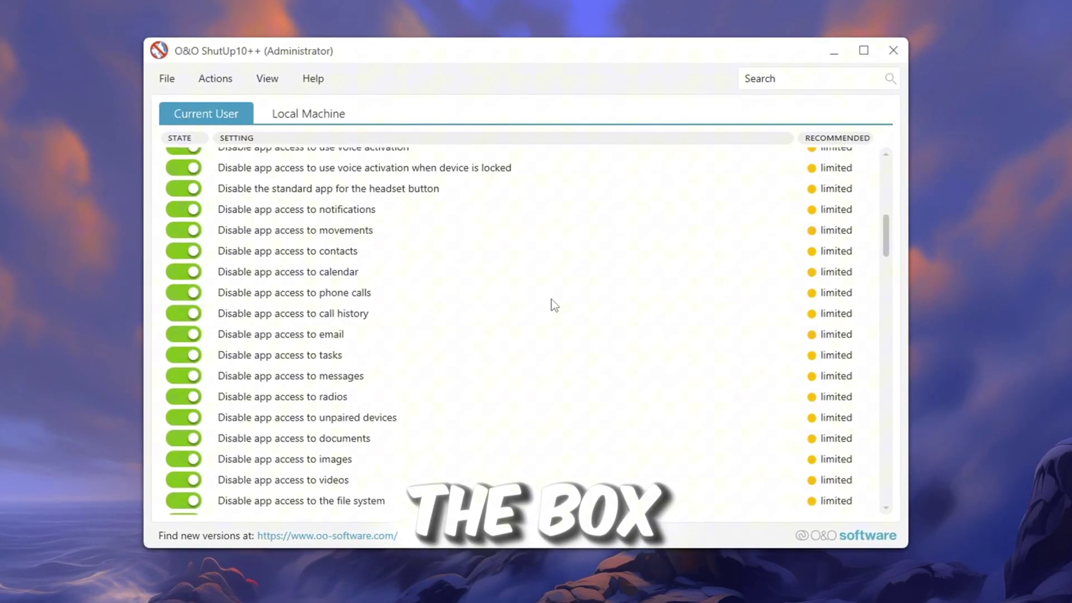
scroll(587, 210, down, 8)
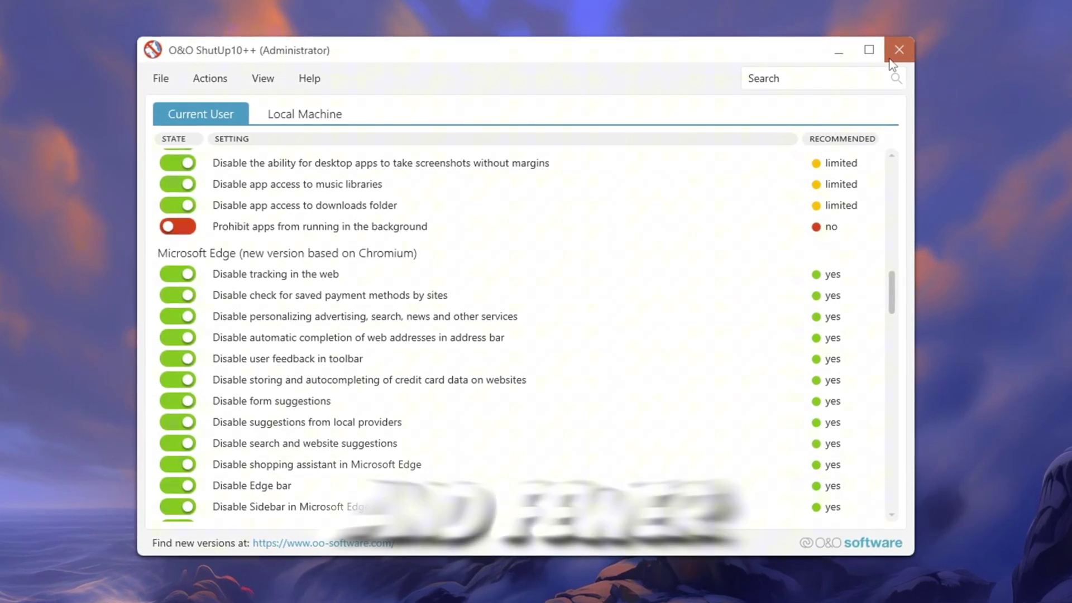
mouse_move(888, 63)
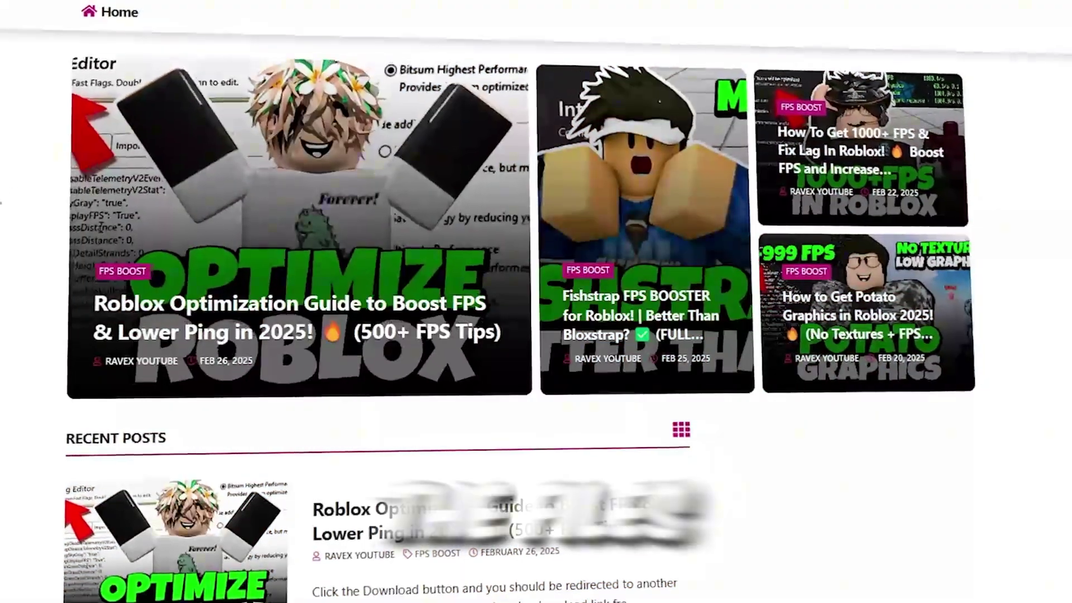
Scroll the creator's homepage down to the Recent Posts list of Roblox FPS guides
scroll(304, 211, down, 4)
scroll(536, 301, down, 8)
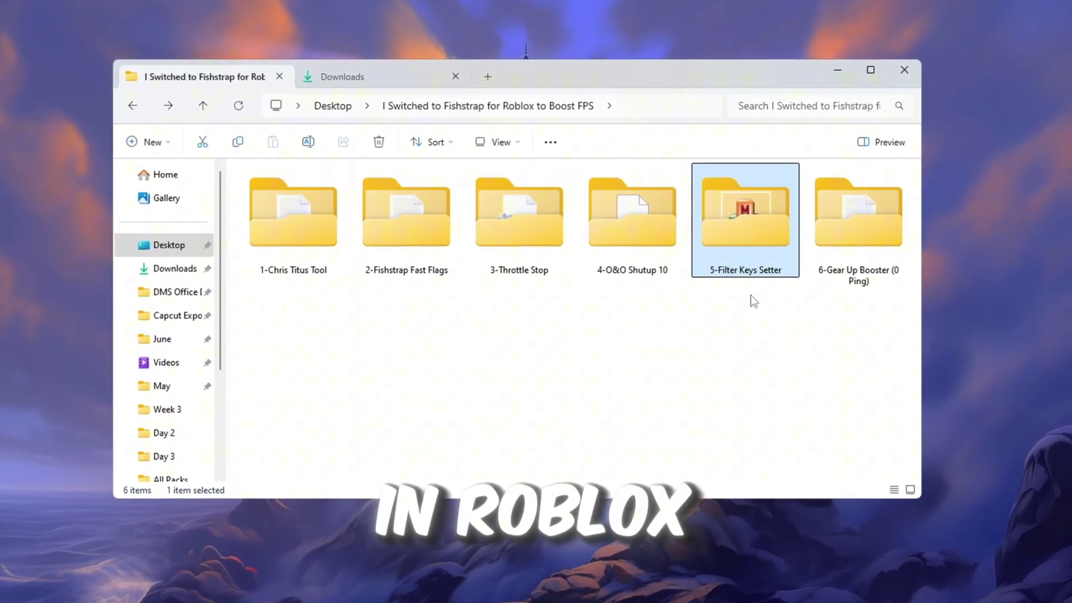
Launch FilterKeys Setter and set Ignore under 0, Repeat delay 130, Repeat rate 10 ms, saved to registry
double_click(751, 212)
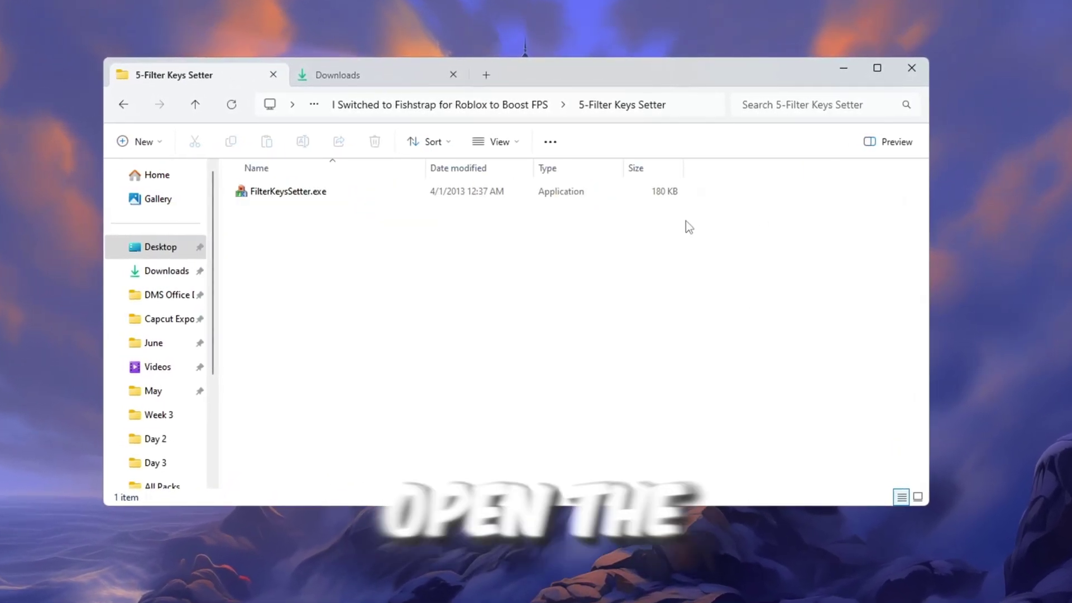
double_click(333, 193)
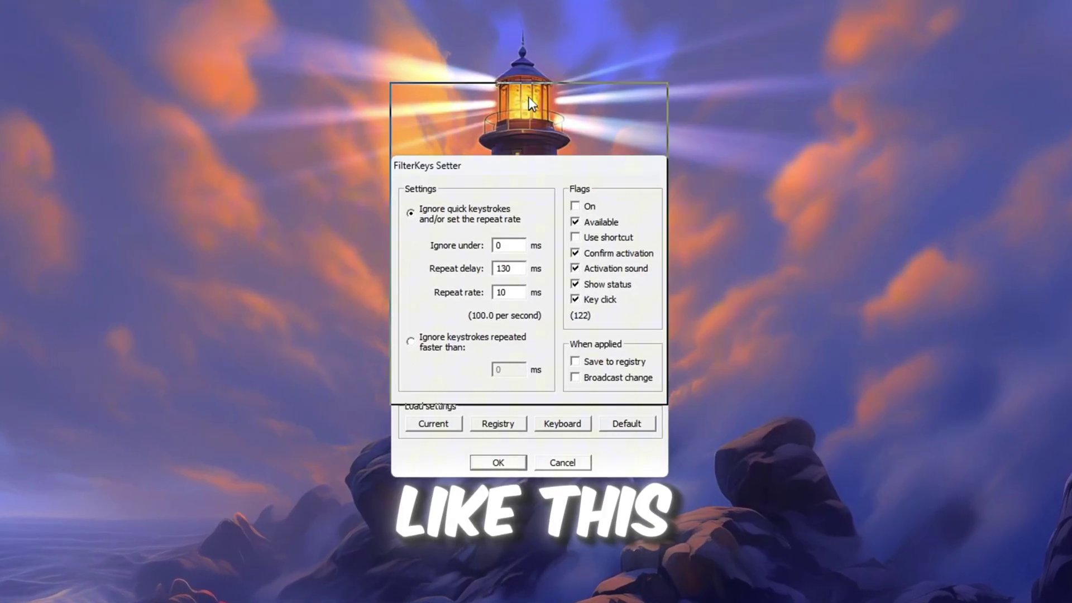
drag(527, 95, 530, 95)
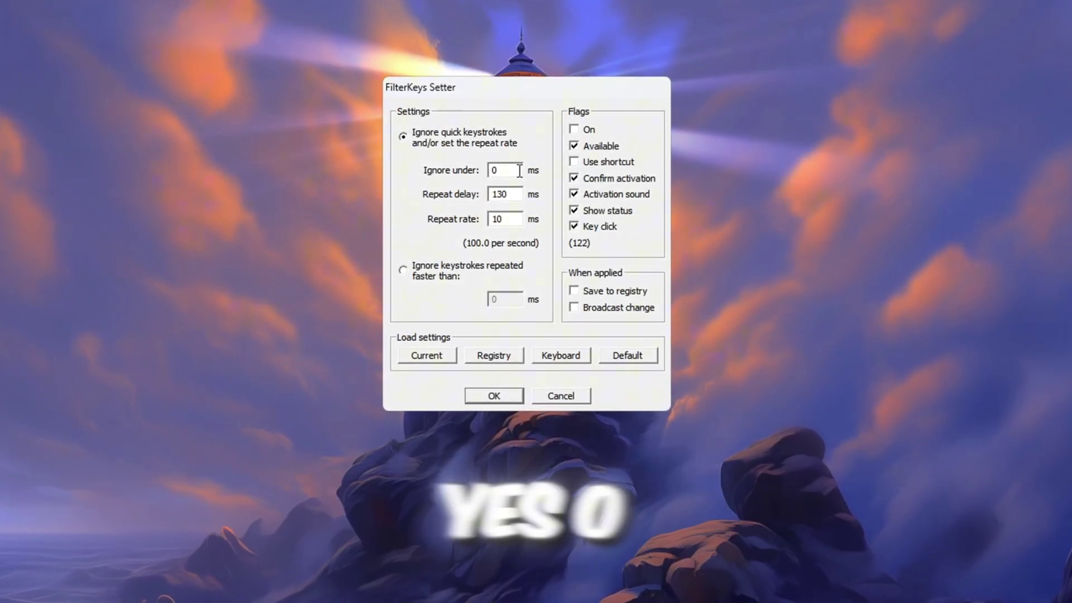
double_click(505, 170)
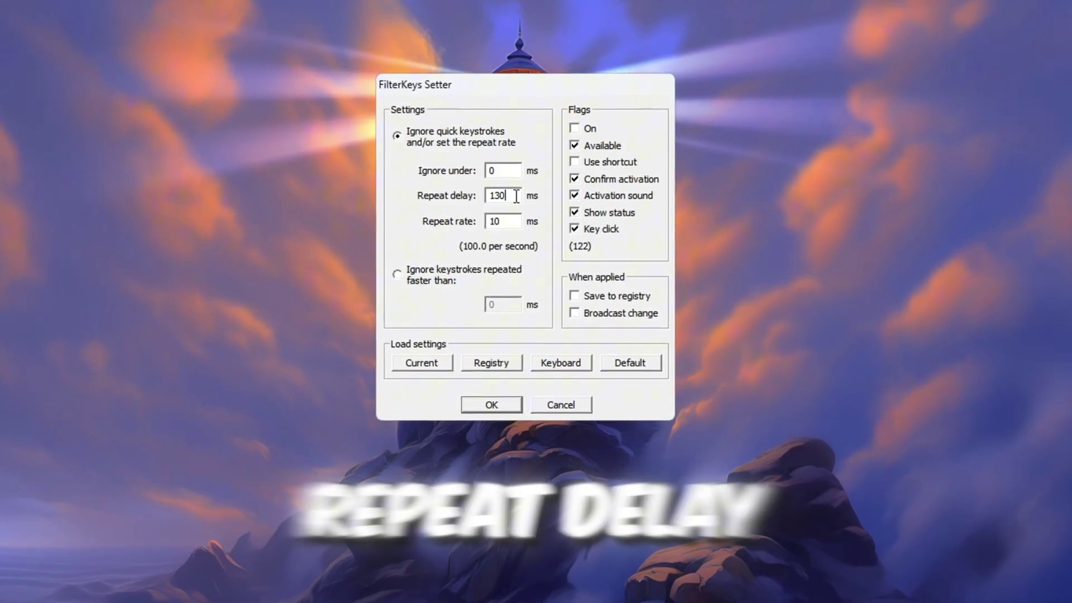
key(Tab)
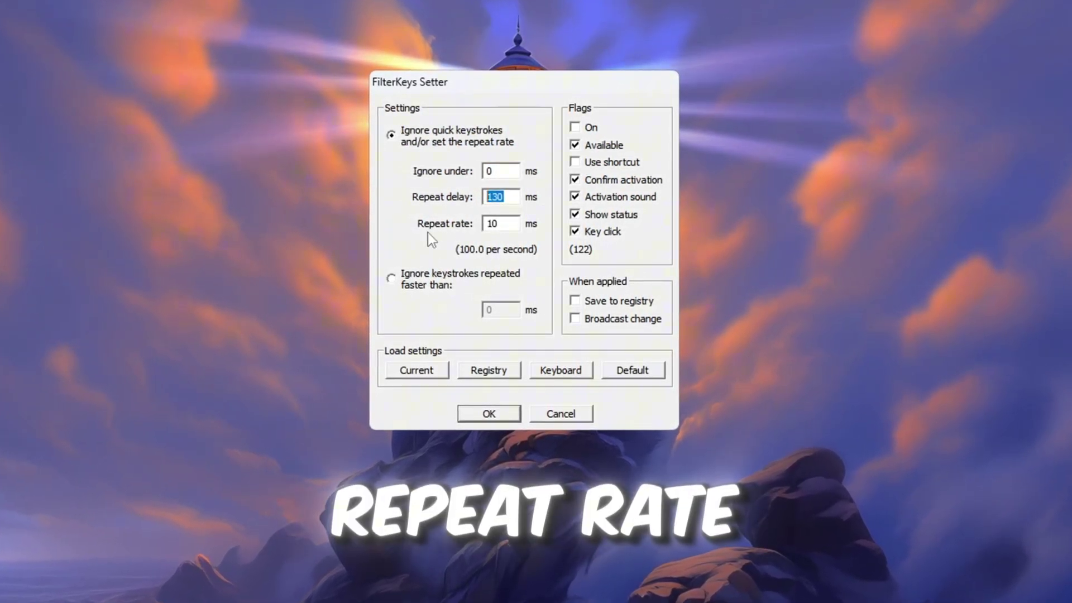
key(Tab)
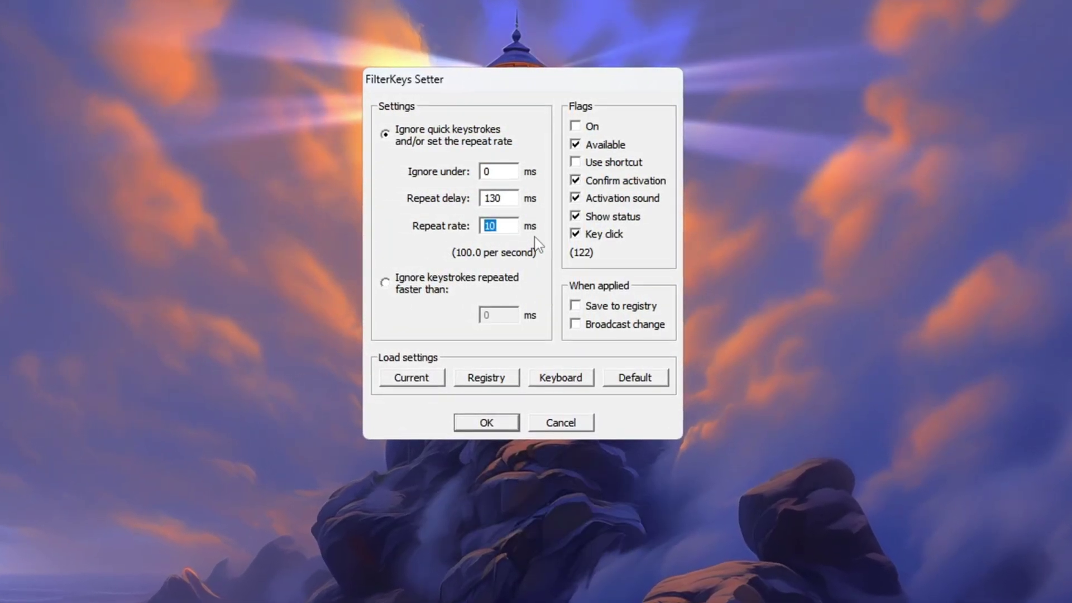
key(End)
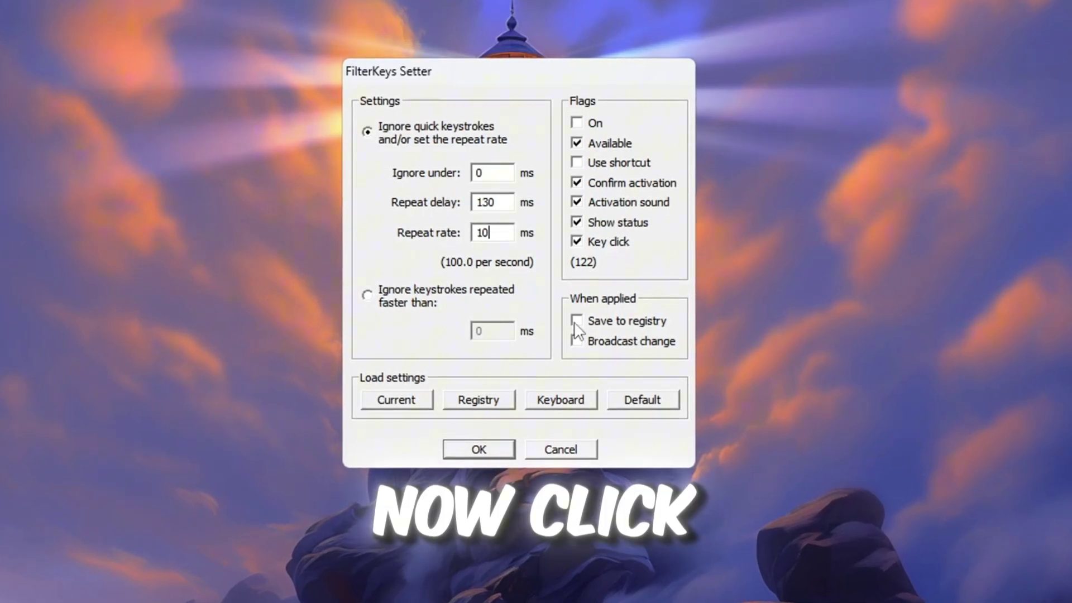
click(614, 318)
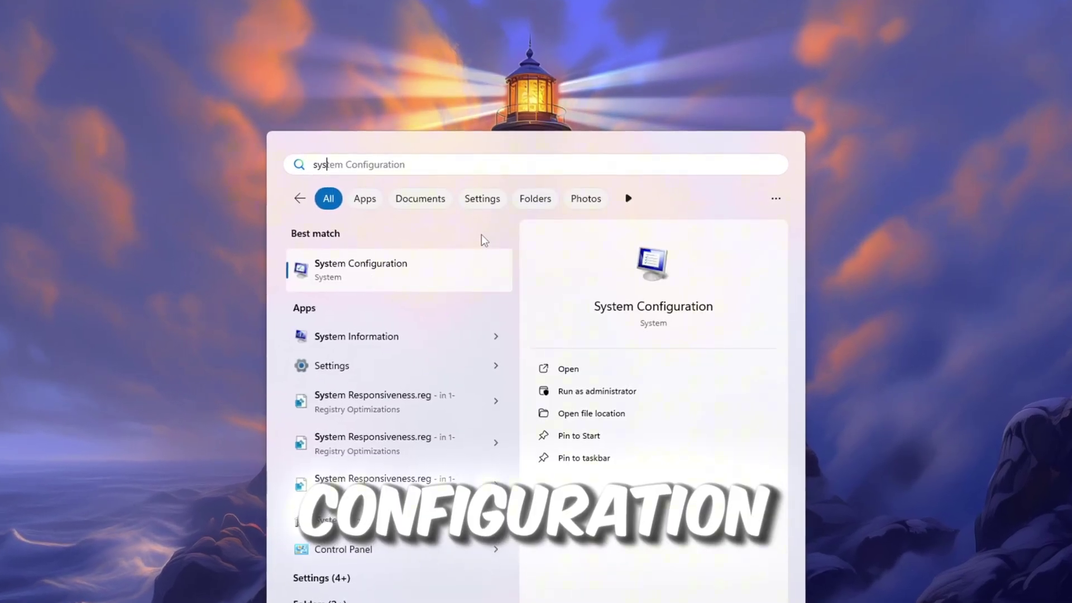
Open System Configuration, set the boot advanced options to 16 processors, and apply
click(548, 375)
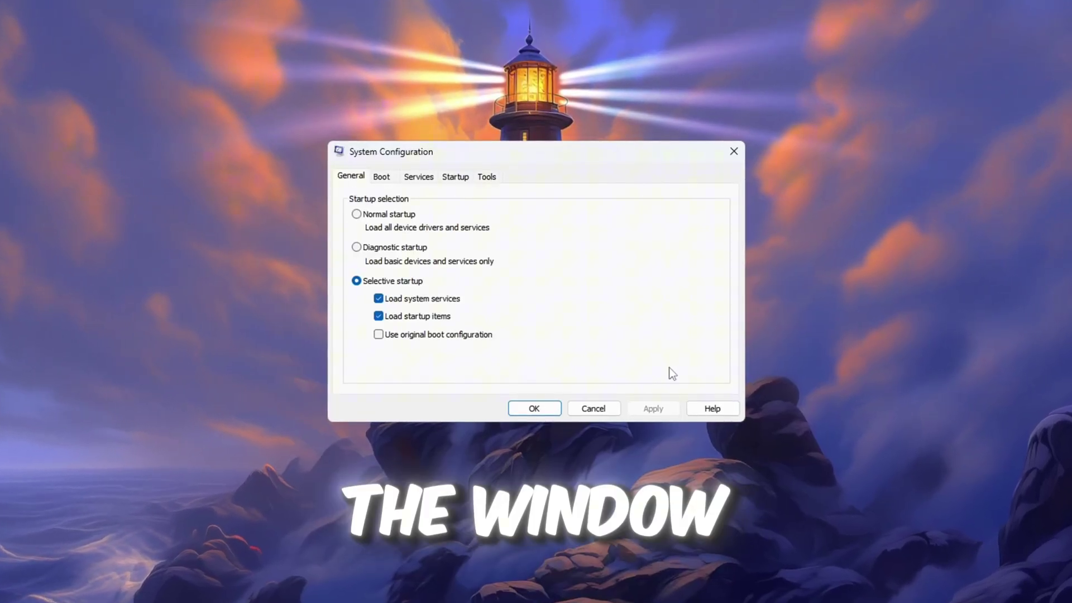
click(385, 177)
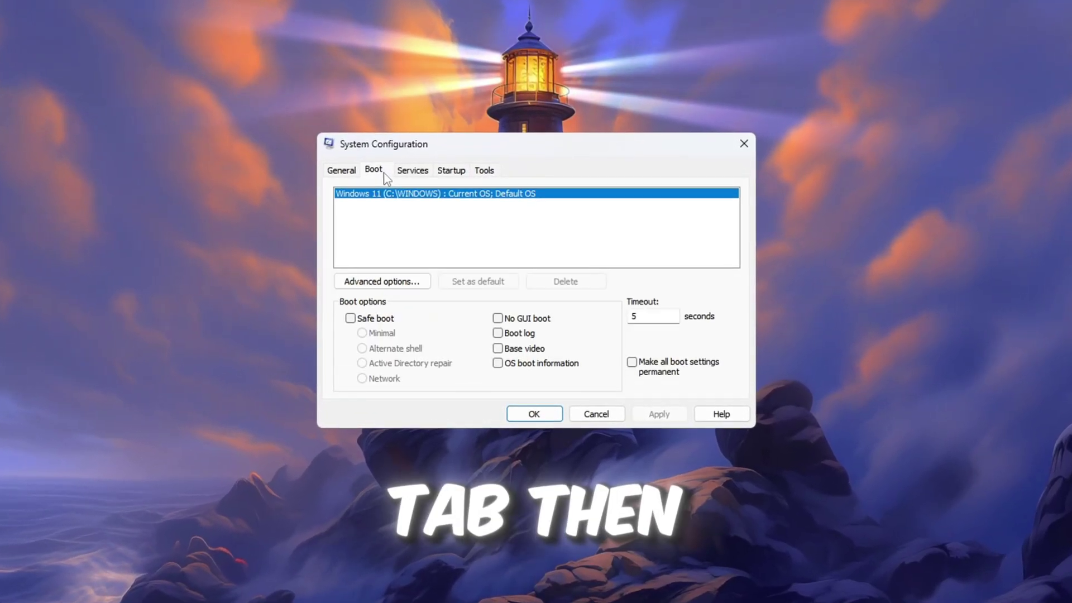
click(379, 280)
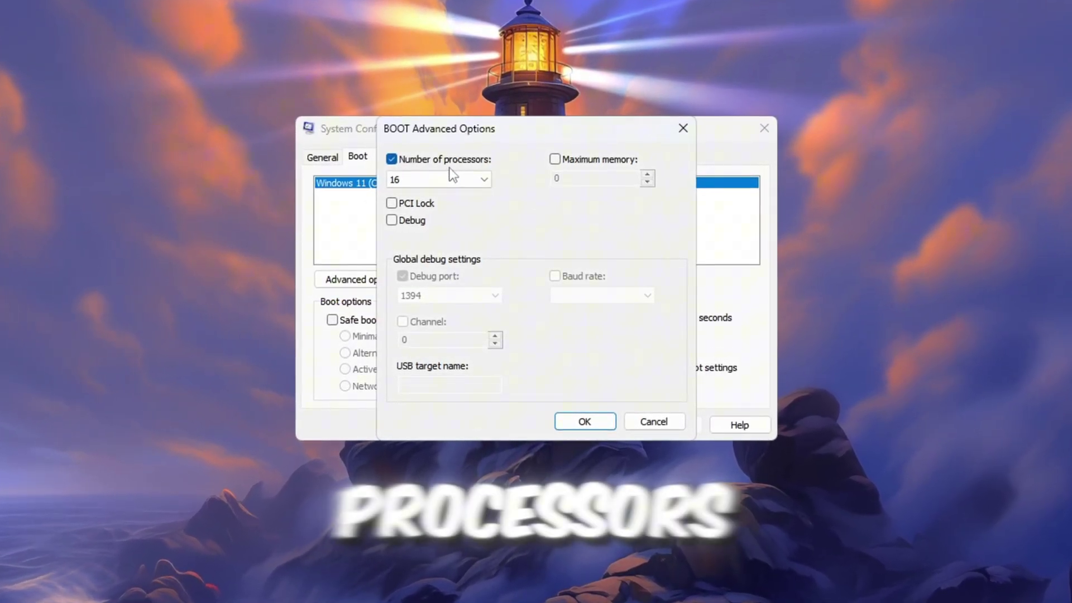
click(452, 178)
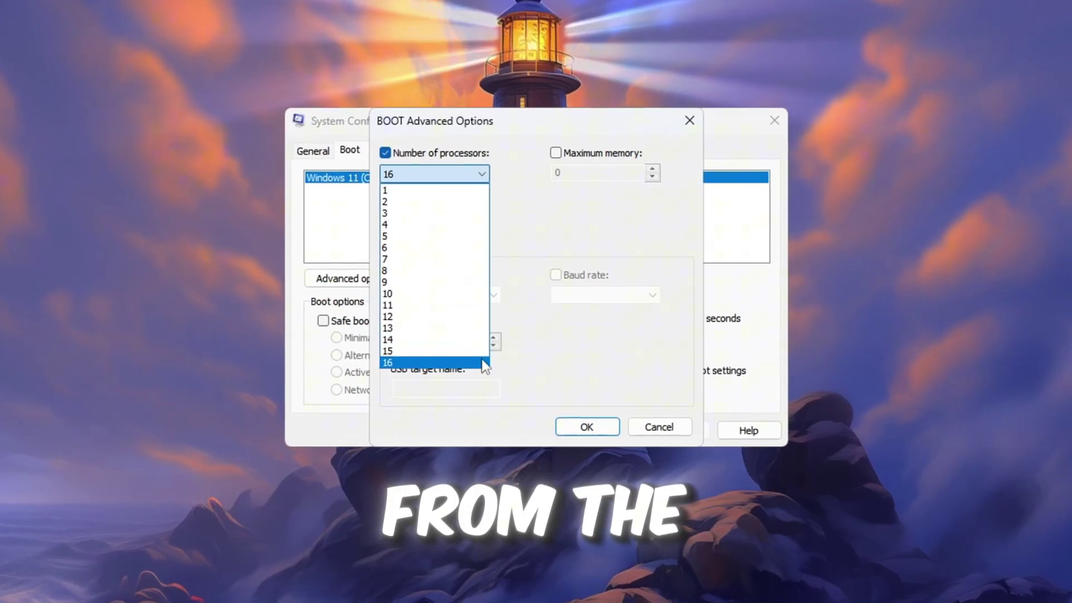
click(481, 363)
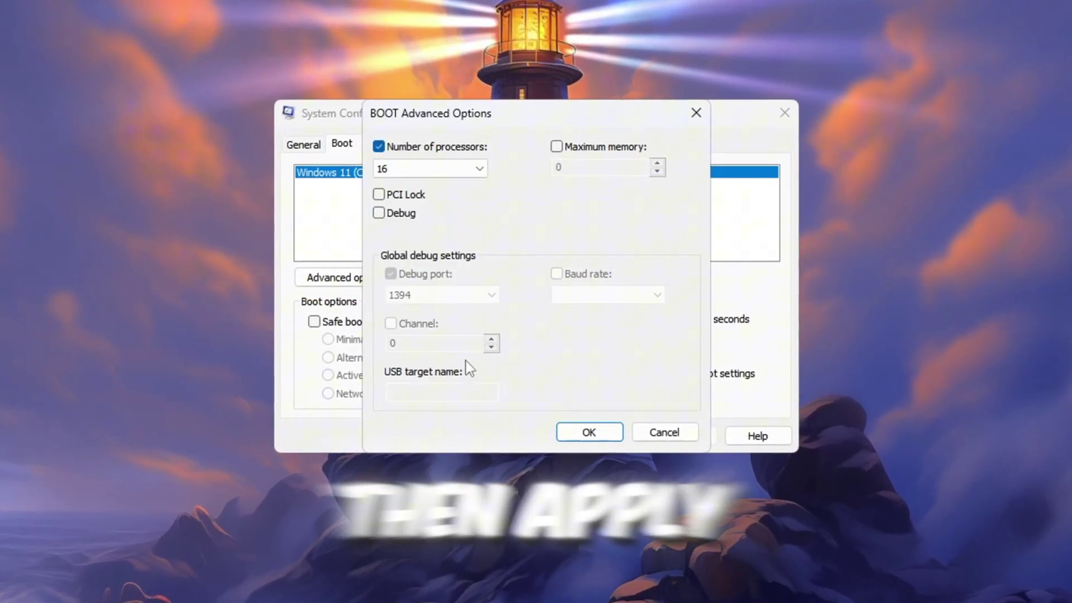
click(590, 435)
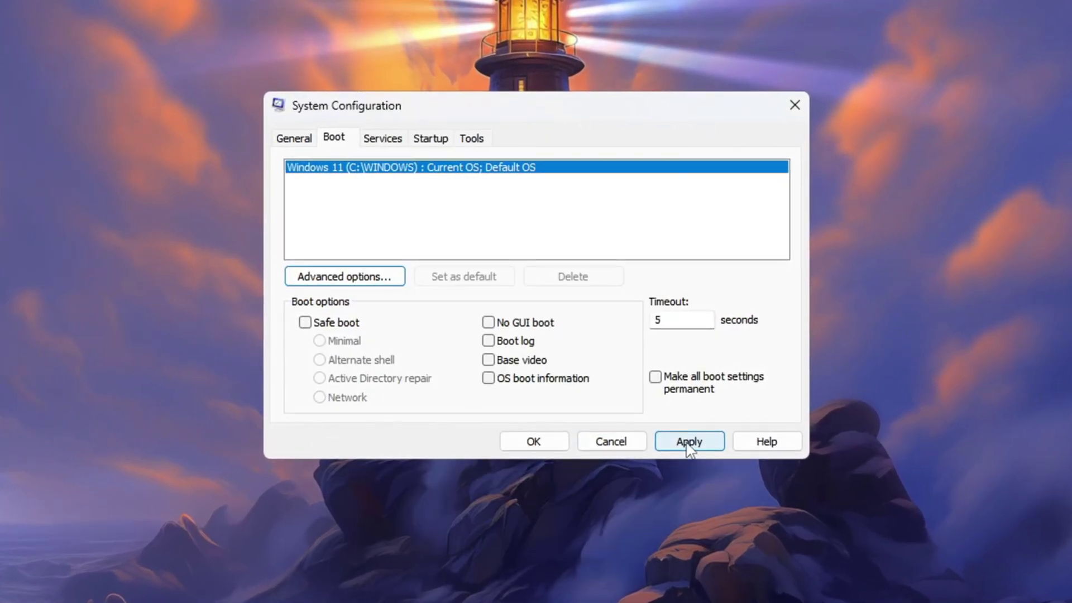
click(688, 444)
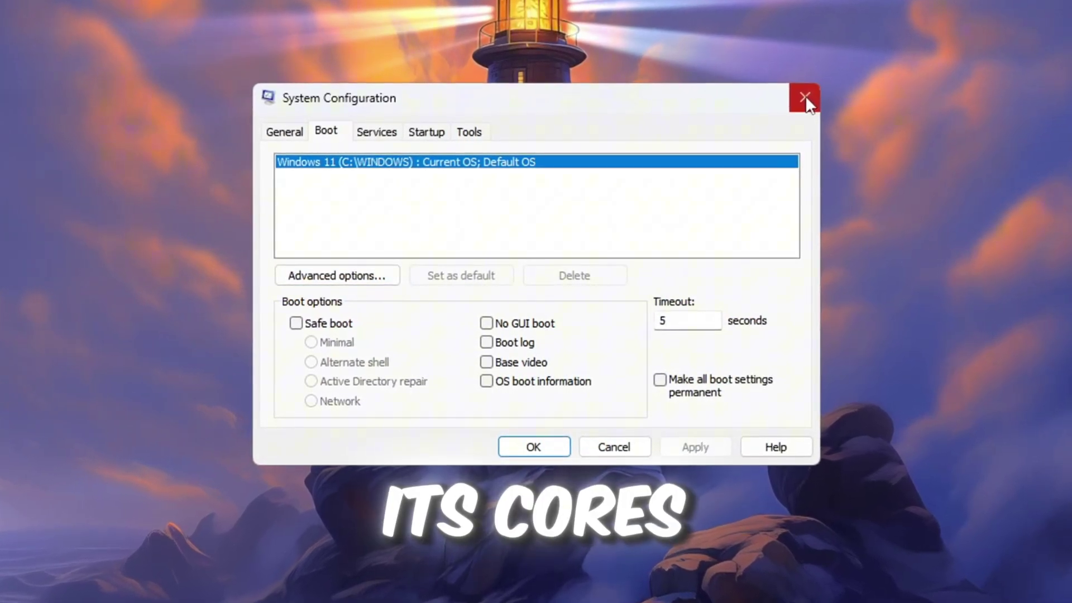